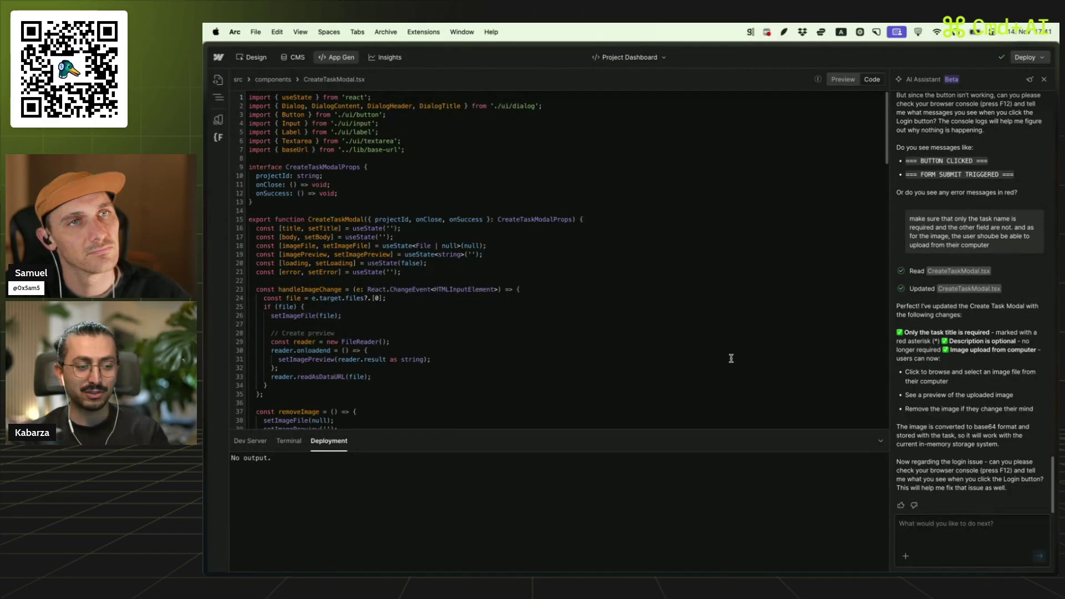
- Switch to the deployed Project Dashboard tab and review the Website Redesign task board
mouse_move(207, 263)
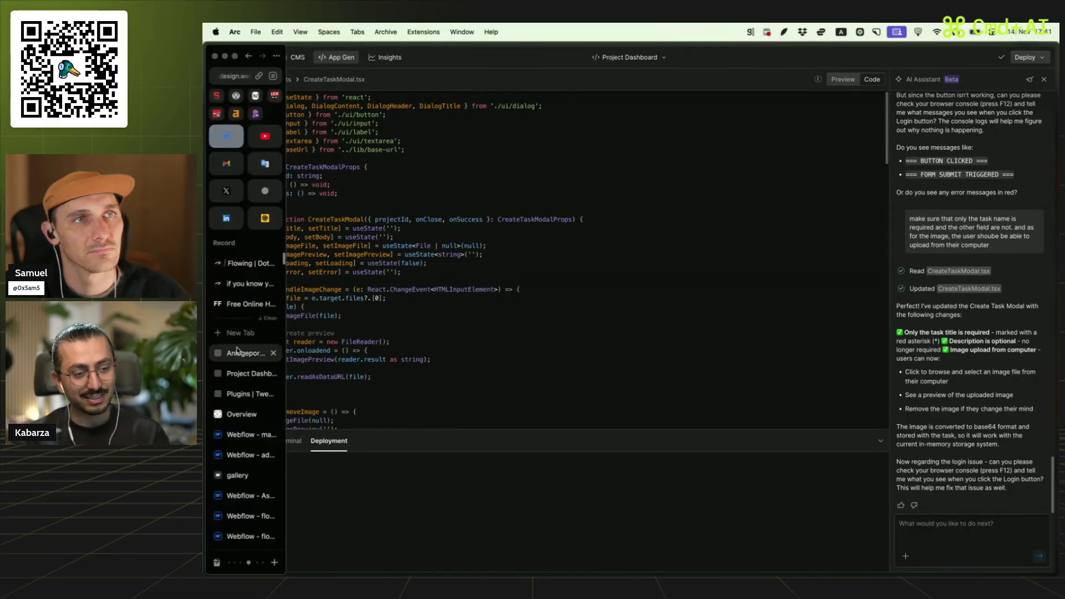
left_click(236, 374)
scroll(550, 280, "down", 2)
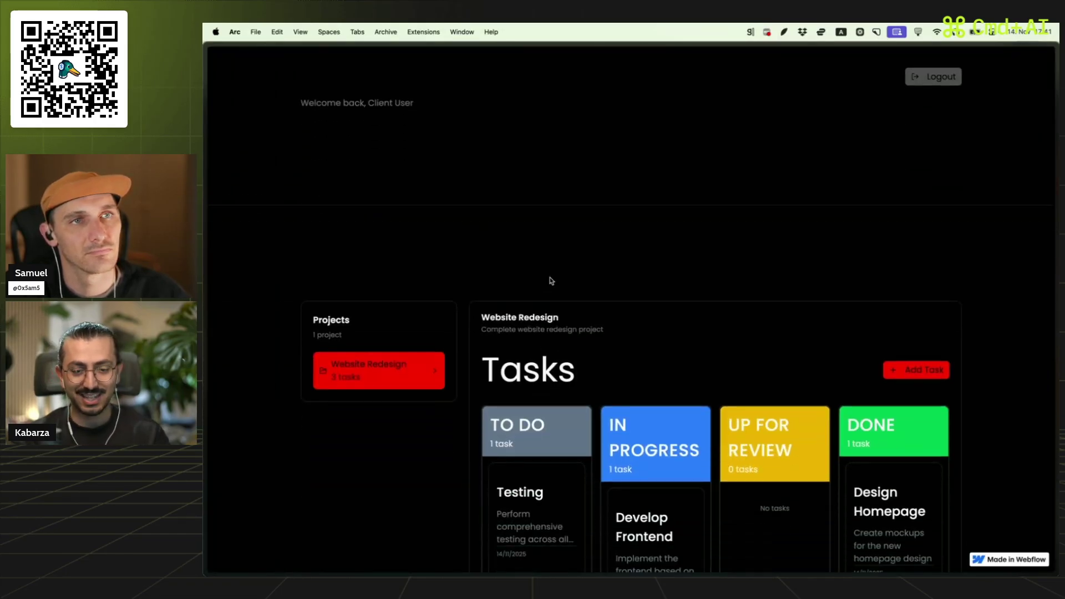
scroll(550, 281, "down", 4)
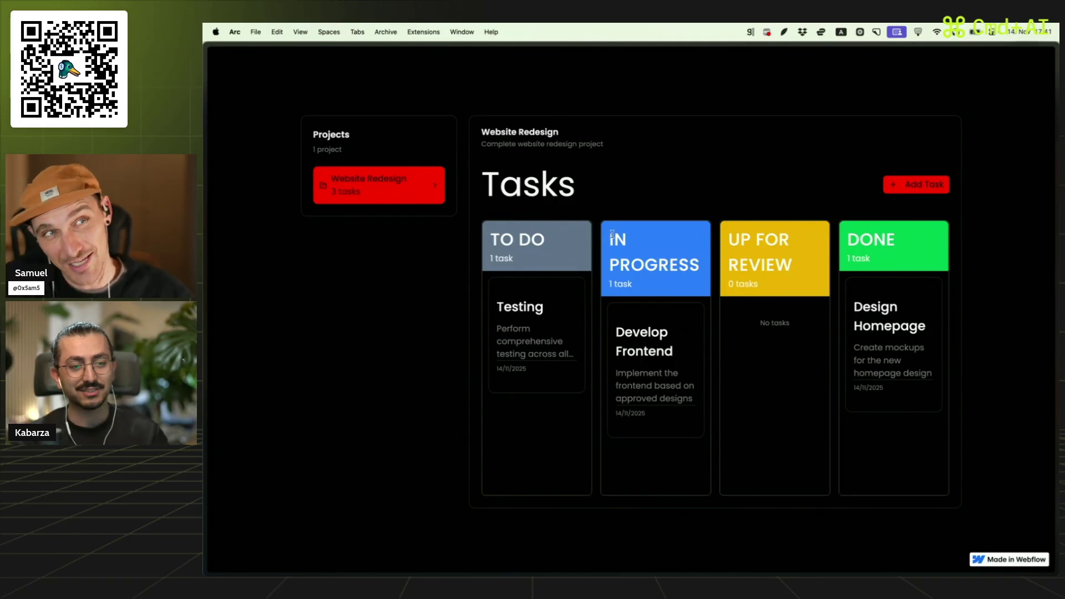
scroll(710, 169, "down", 2)
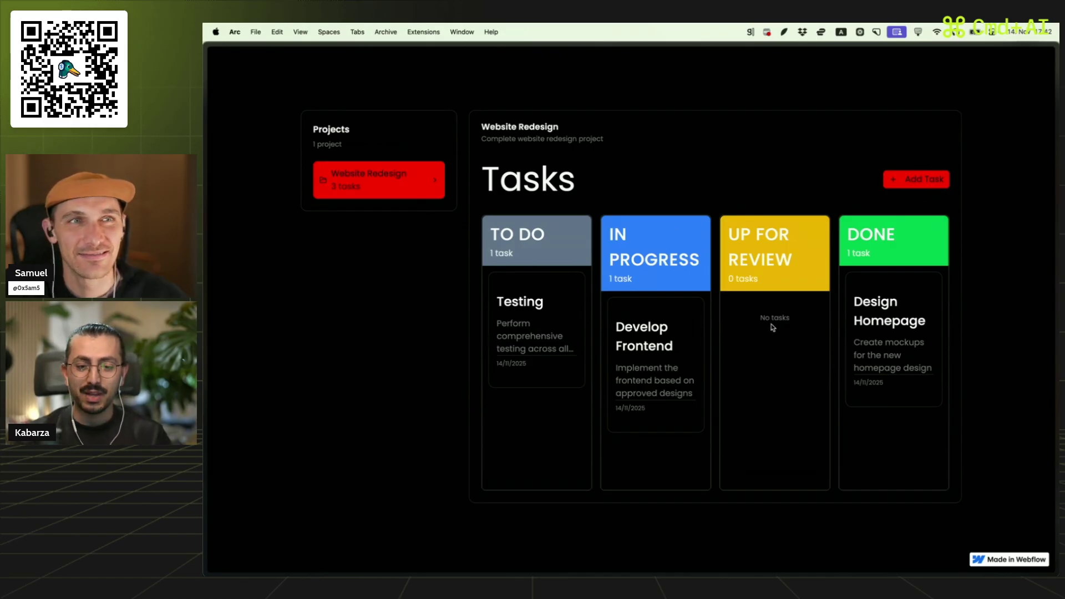
- Open the form for adding a task, inspect its image URL field, and cancel without creating a task
left_click(925, 187)
left_click(602, 392)
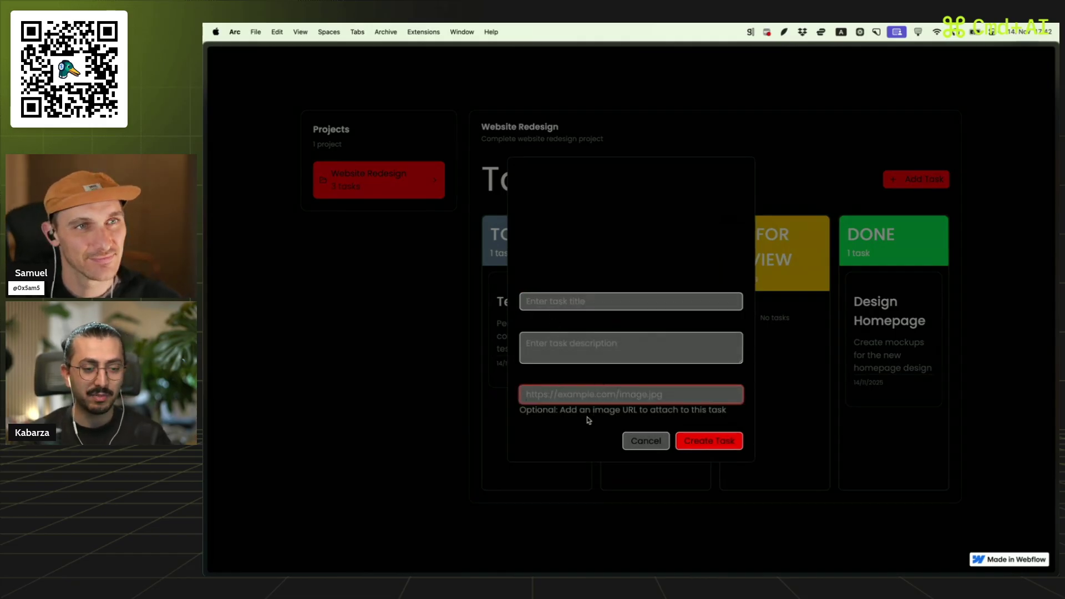
left_click(639, 444)
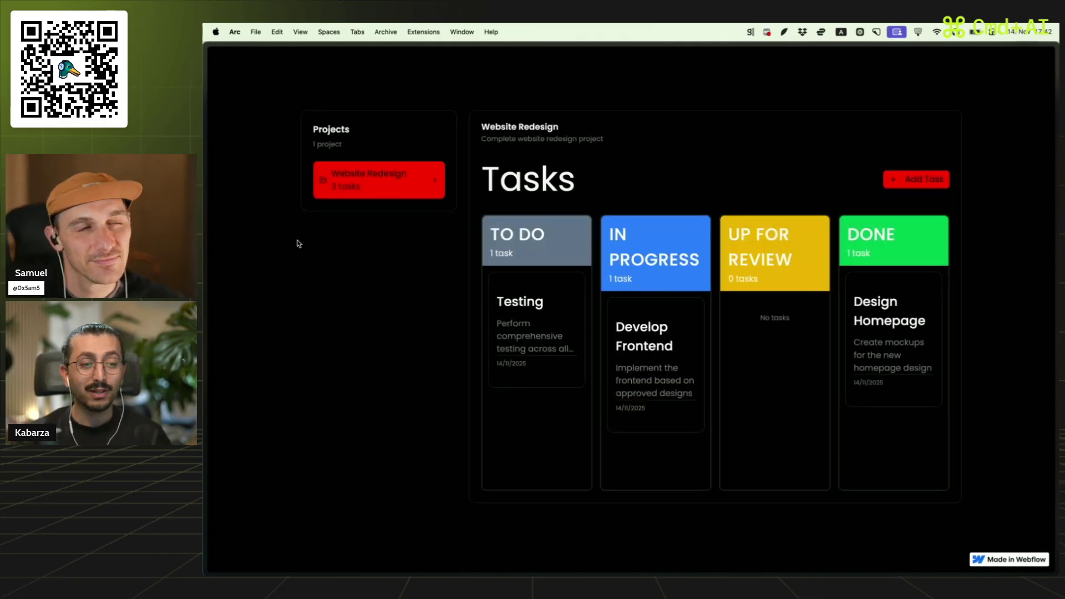
- Return to the Webflow project, switch to Design mode, and look over the Home page's hero section
mouse_move(208, 246)
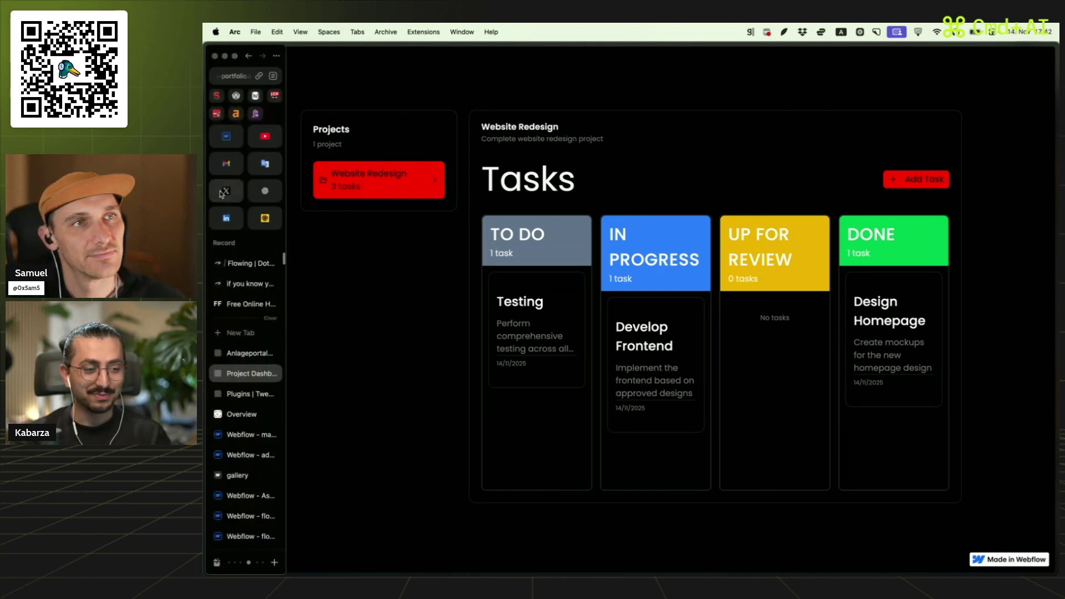
left_click(226, 136)
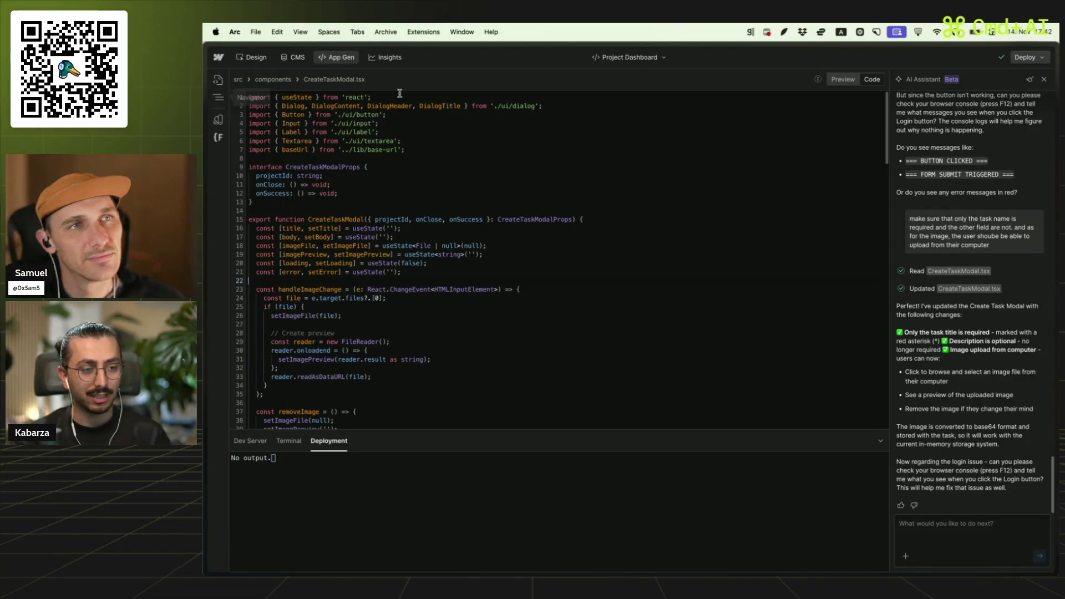
left_click(251, 62)
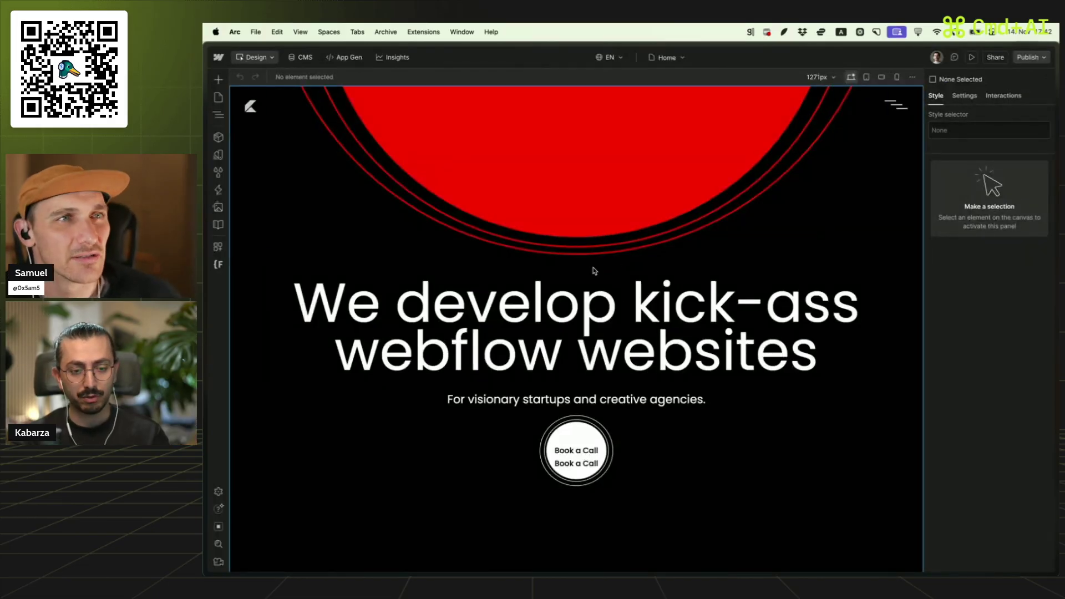
left_click(593, 271)
scroll(593, 271, "down", 5)
scroll(593, 271, "up", 8)
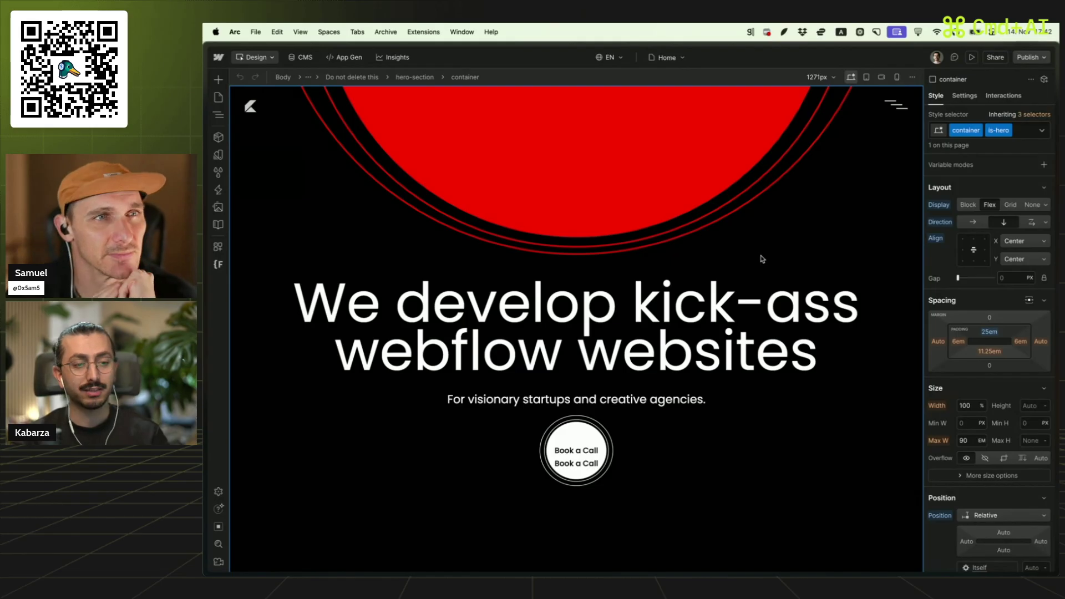
- Review the site's default variable collection and its list of reusable components
left_click(218, 155)
left_click(266, 123)
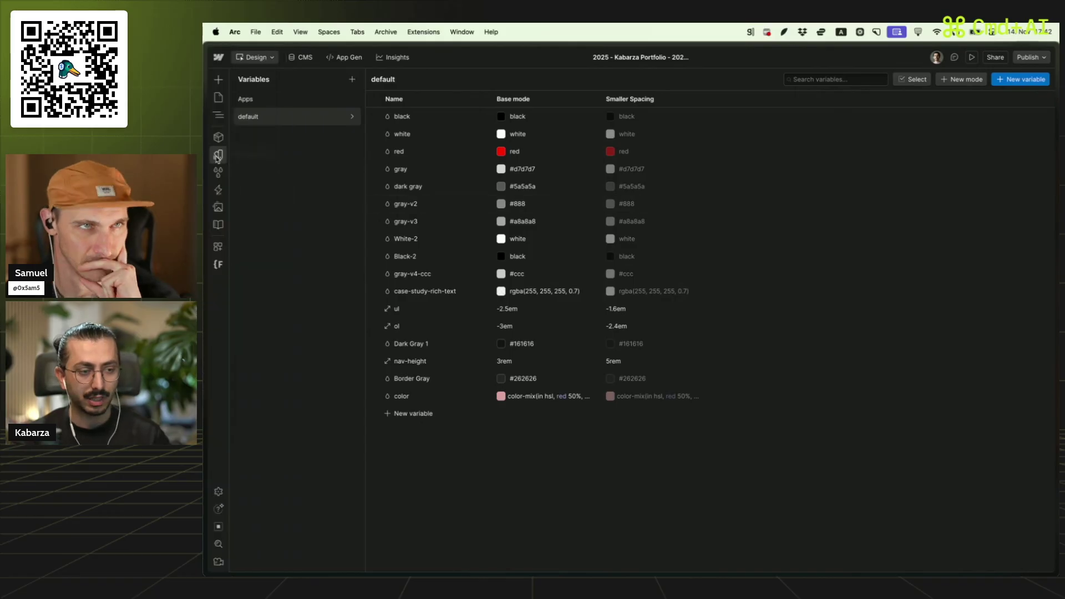
left_click(218, 137)
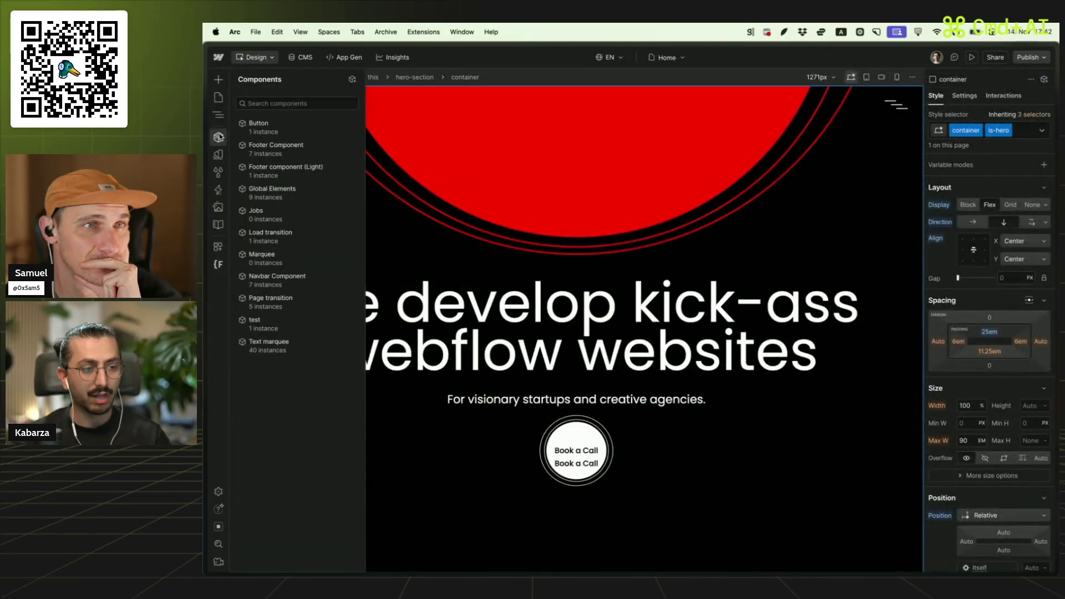
left_click(220, 137)
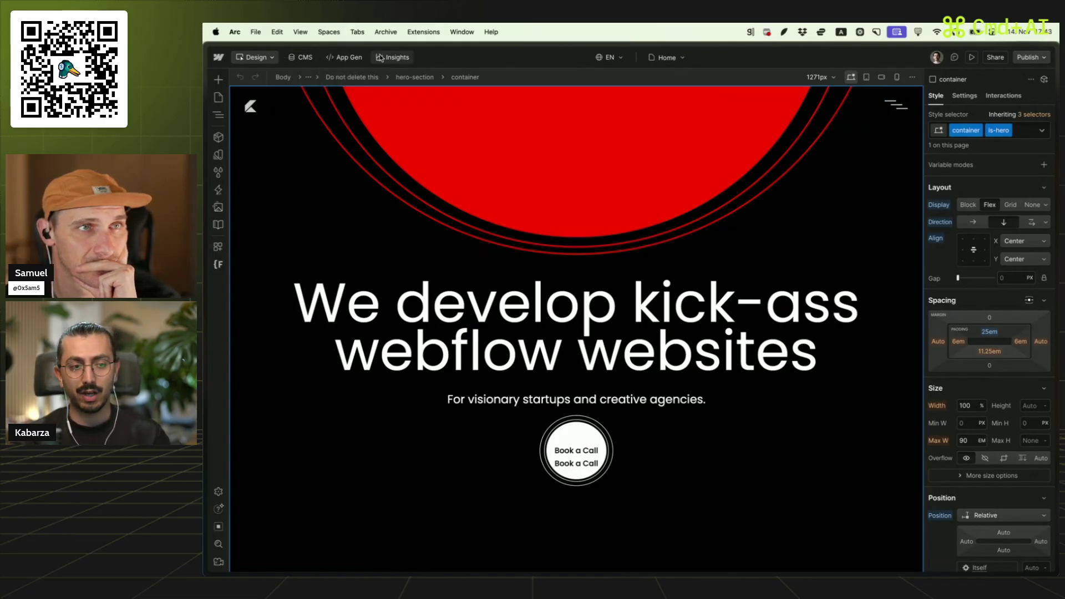
- Start a new app in App Gen and attach the Careers, Job Locations and Job Types collections to its prompt
left_click(355, 59)
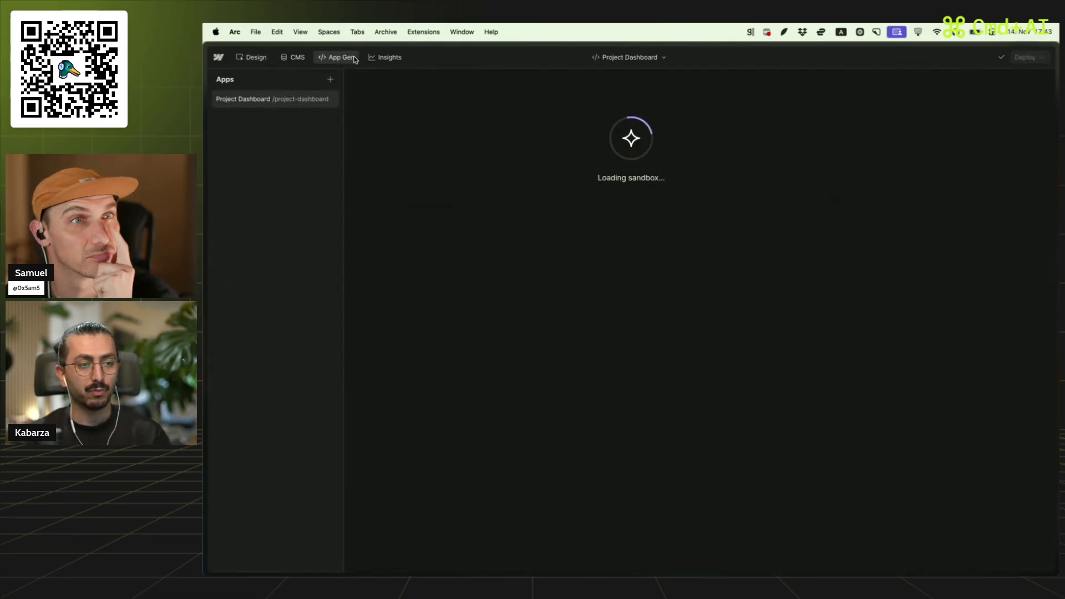
left_click(331, 79)
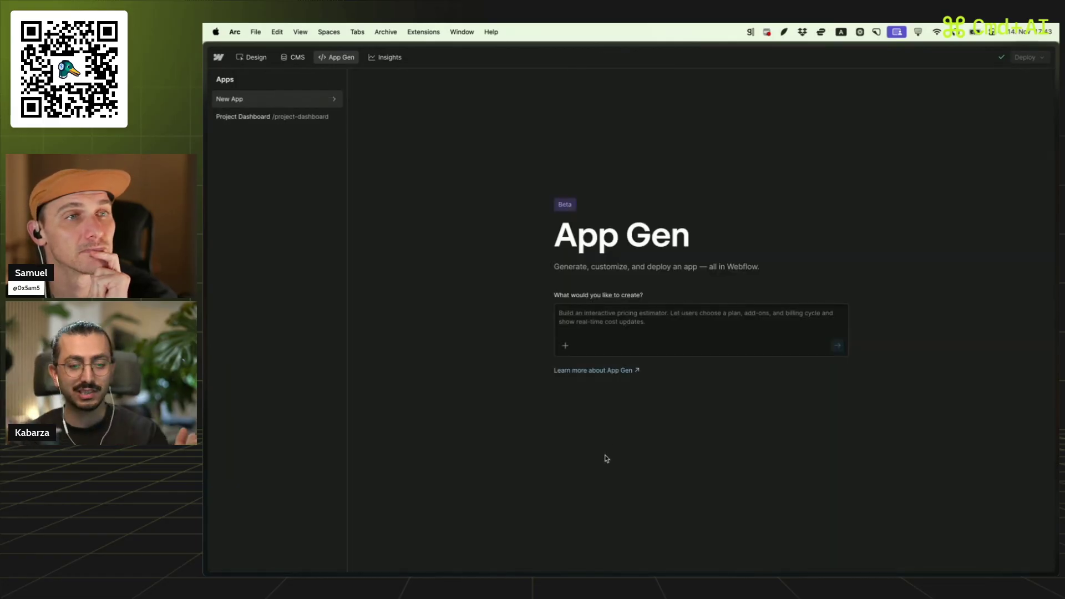
left_click(586, 317)
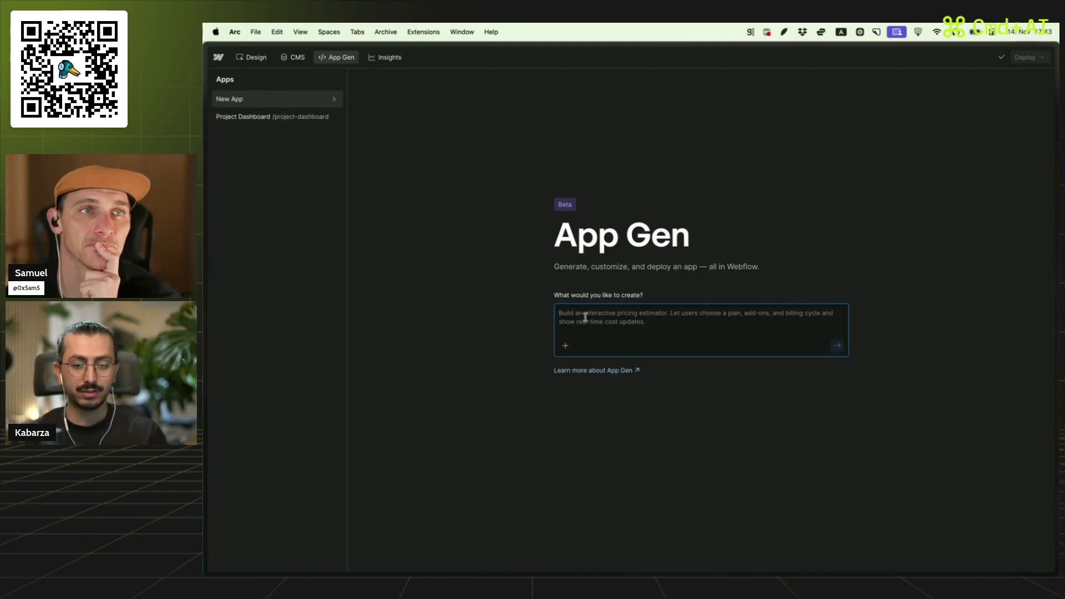
left_click(566, 346)
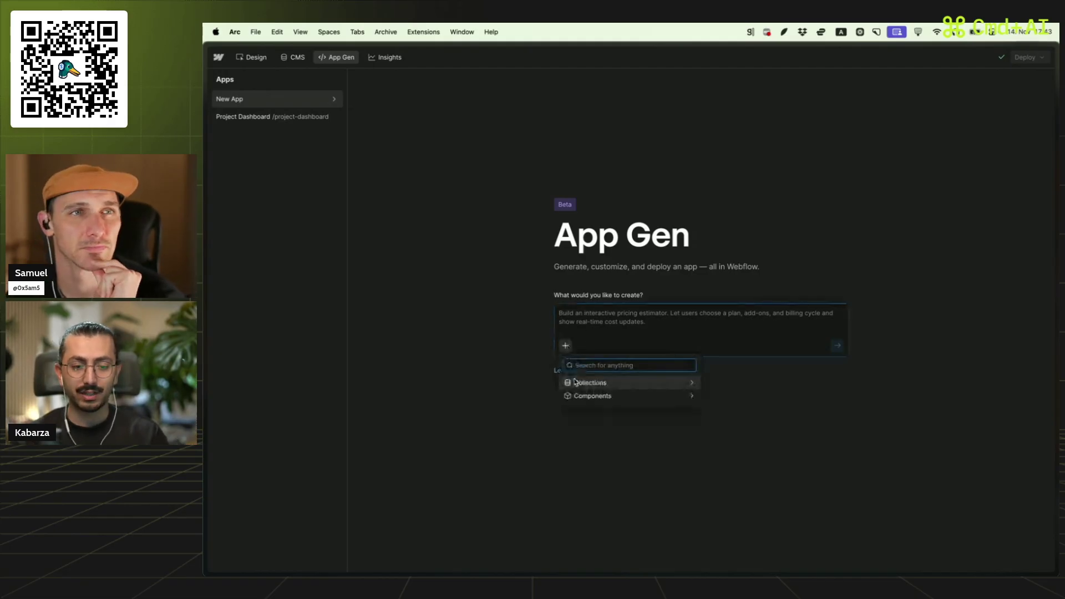
left_click(590, 383)
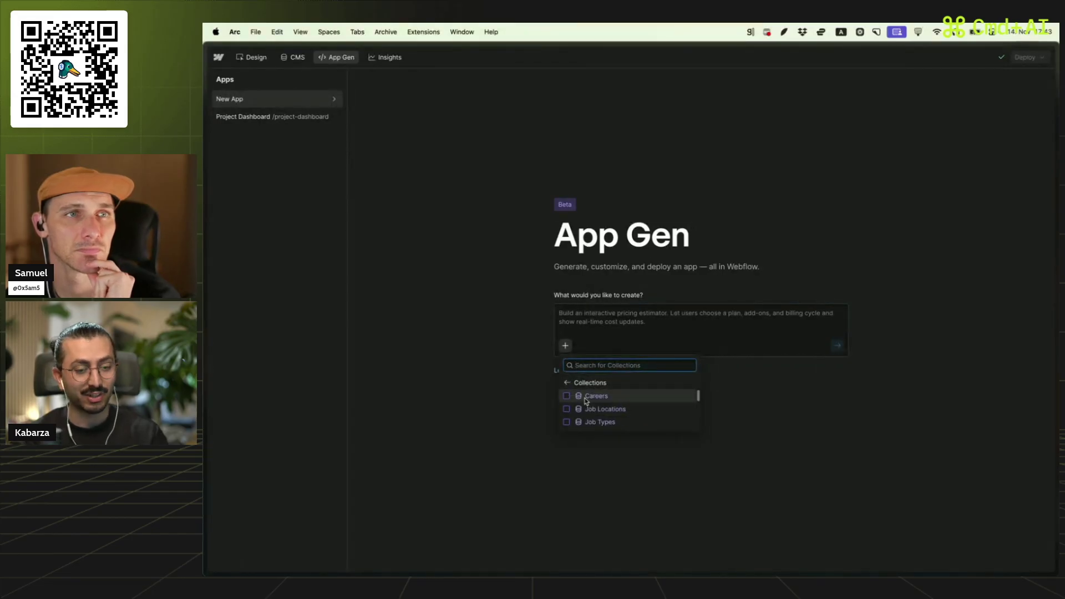
left_click(586, 396)
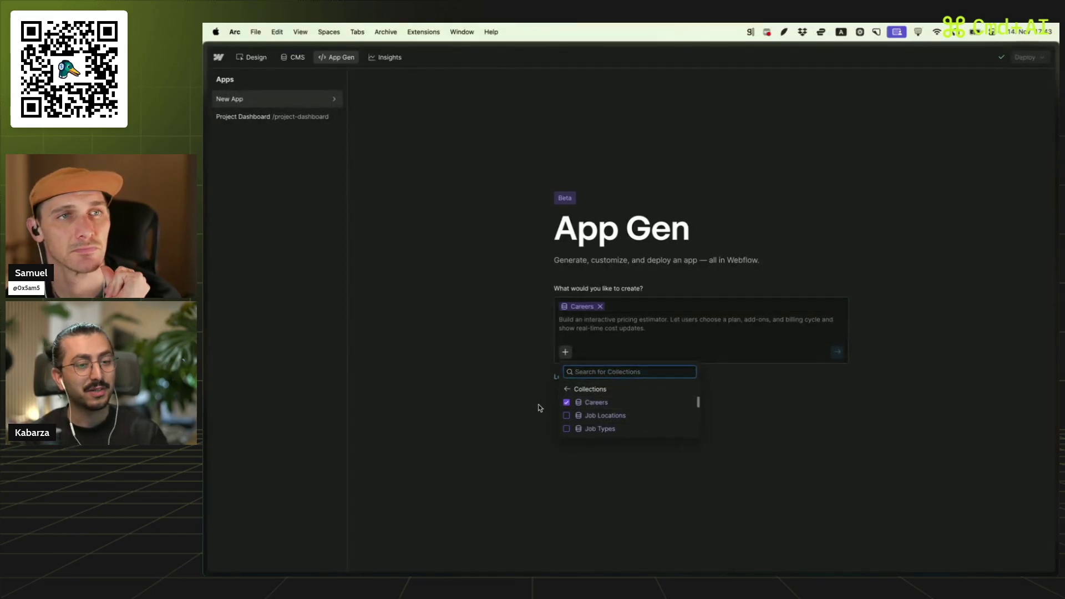
left_click(580, 420)
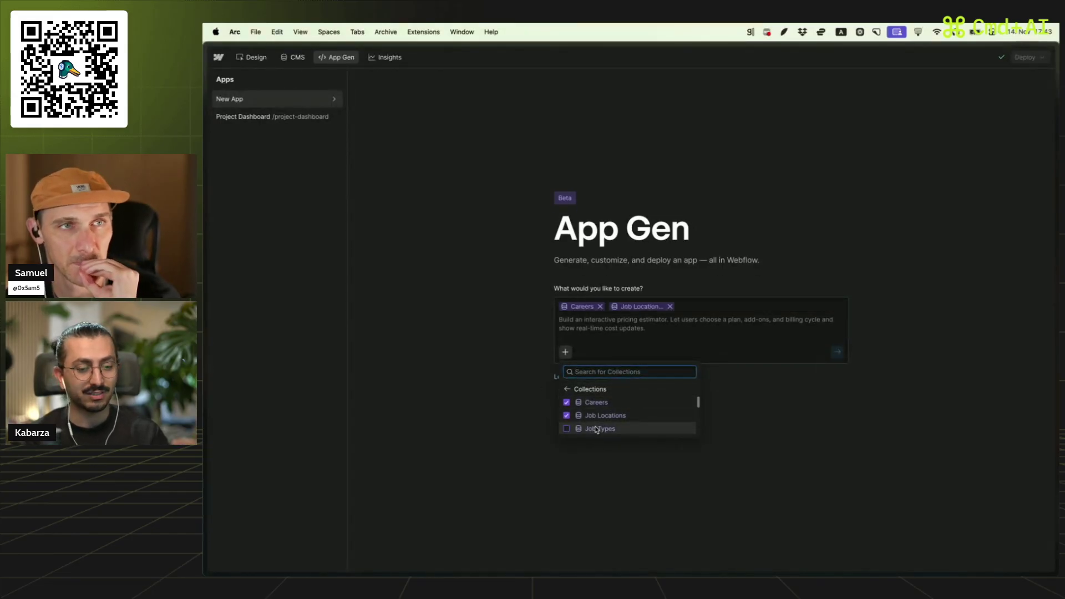
left_click(582, 429)
left_click(657, 324)
- Attach the Global Elements, Footer Component and Navbar Component components to the new app's prompt
left_click(566, 352)
left_click(589, 409)
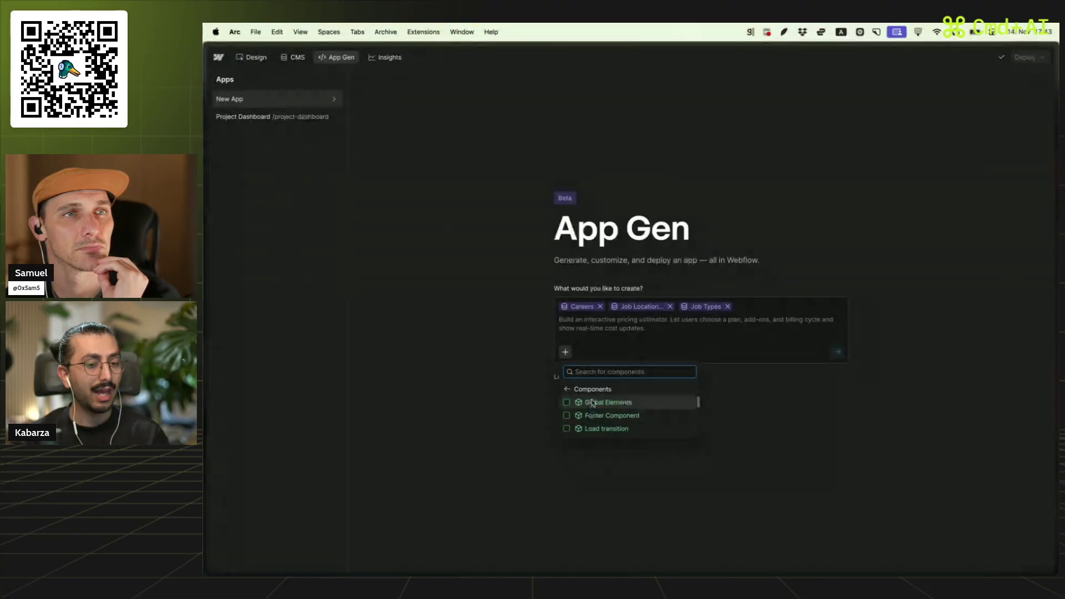
left_click(592, 404)
left_click(592, 416)
scroll(592, 424, "down", 1)
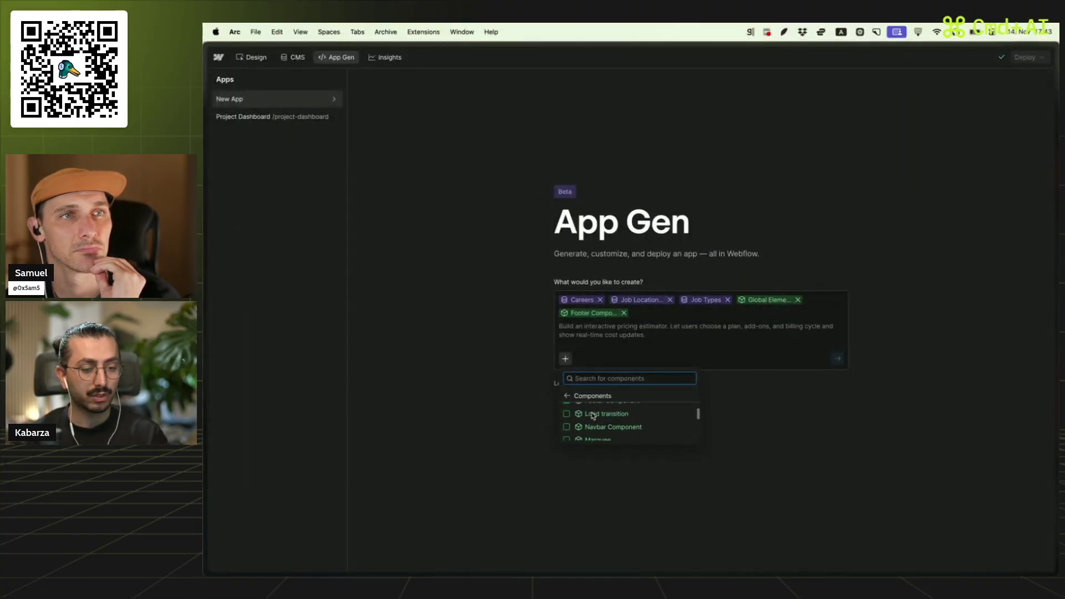
left_click(592, 428)
left_click(702, 342)
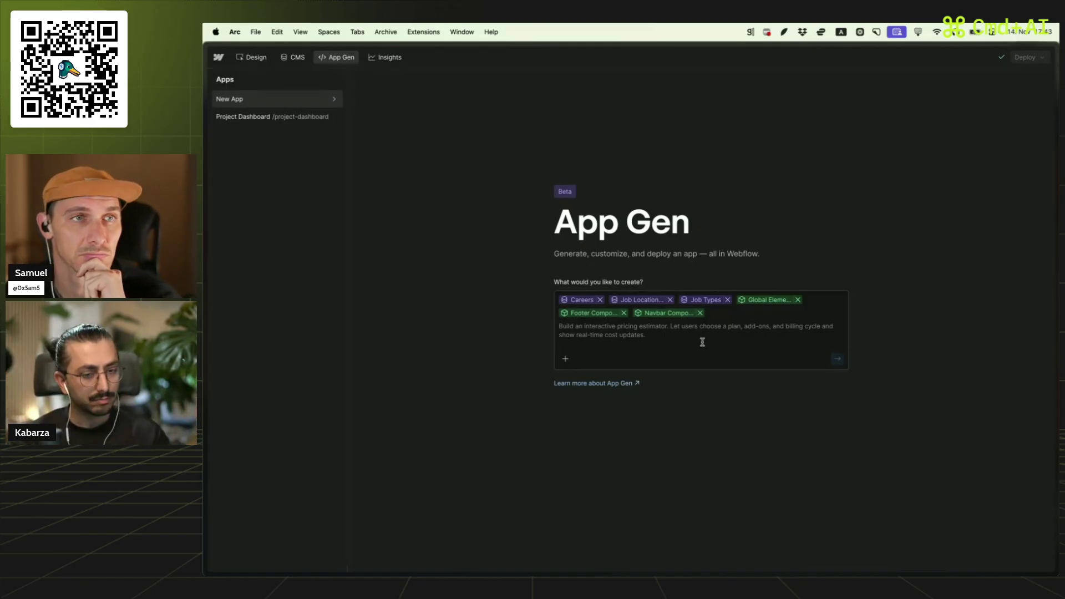
left_click(600, 333)
- Reopen the Project Dashboard app, browse its source files, and examine FooterComponentLight.jsx in the site-components folder
left_click(257, 117)
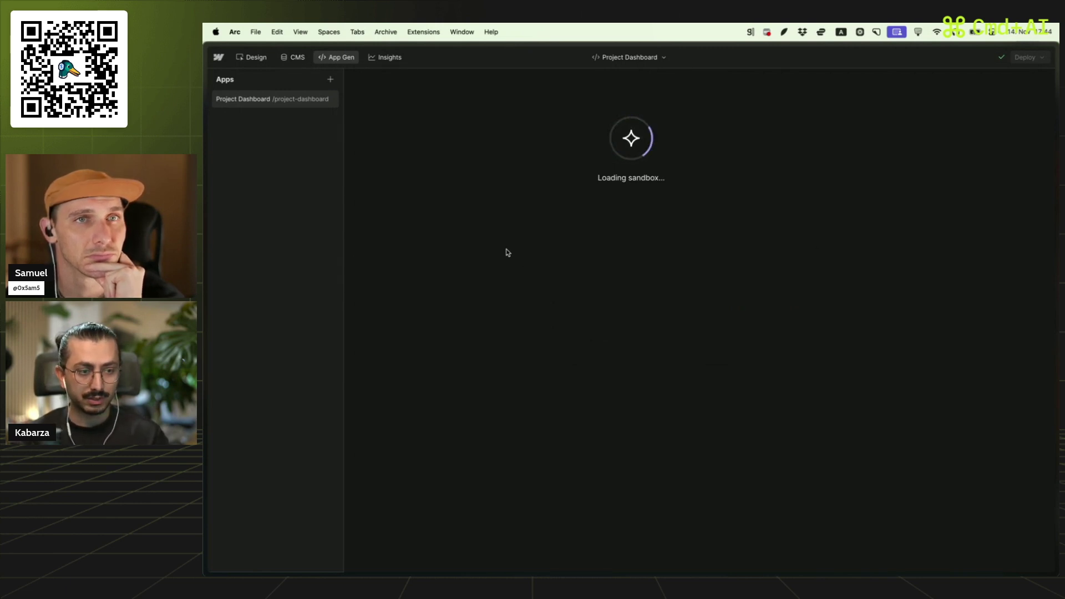
mouse_move(208, 333)
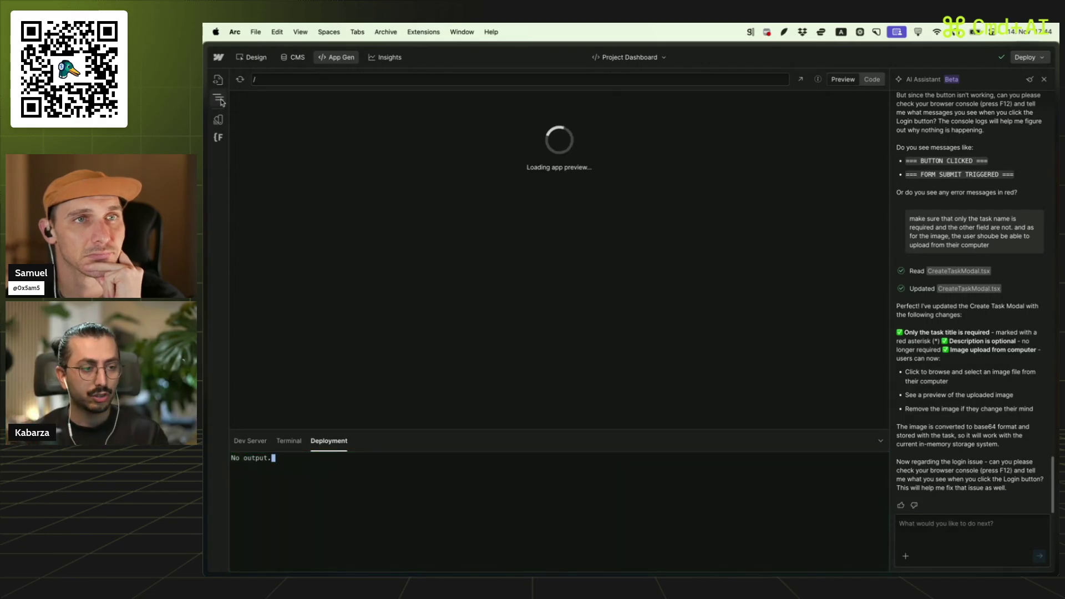
left_click(218, 97)
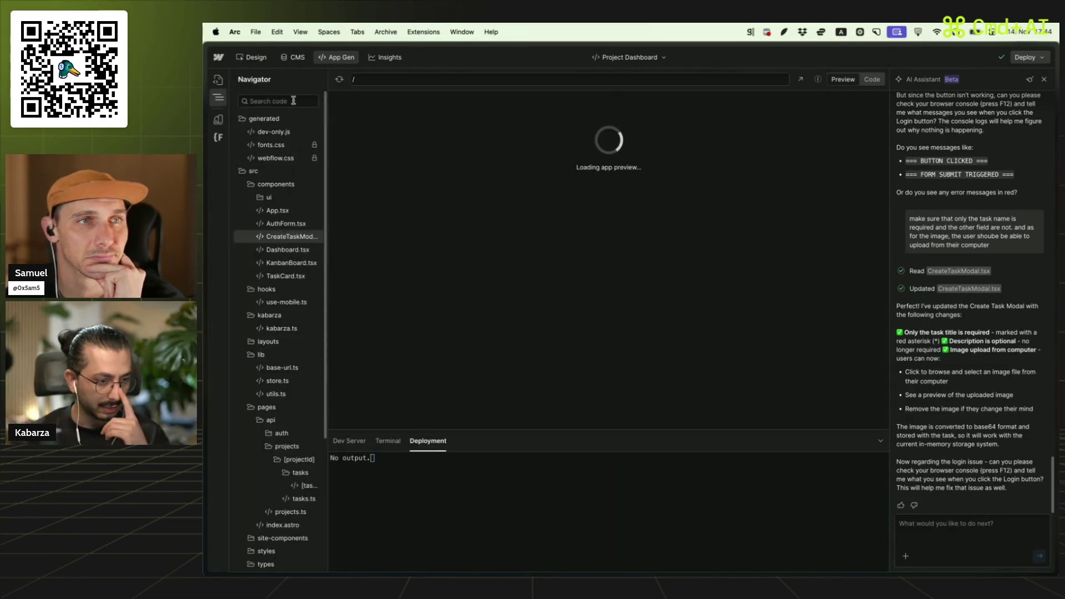
scroll(277, 491, "down", 5)
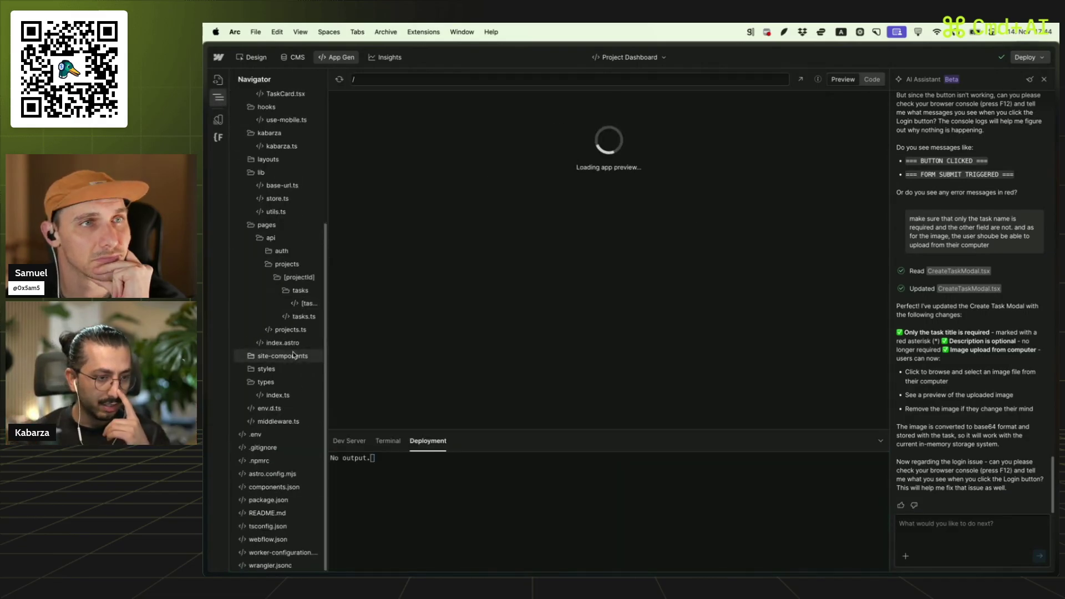
scroll(293, 355, "up", 3)
scroll(294, 355, "up", 2)
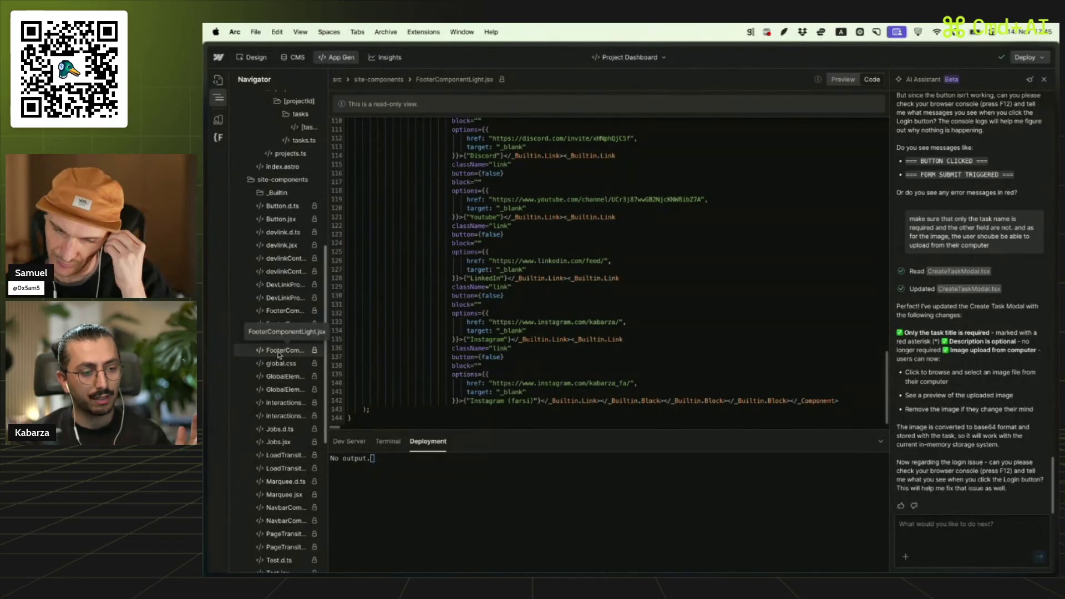
scroll(501, 341, "up", 10)
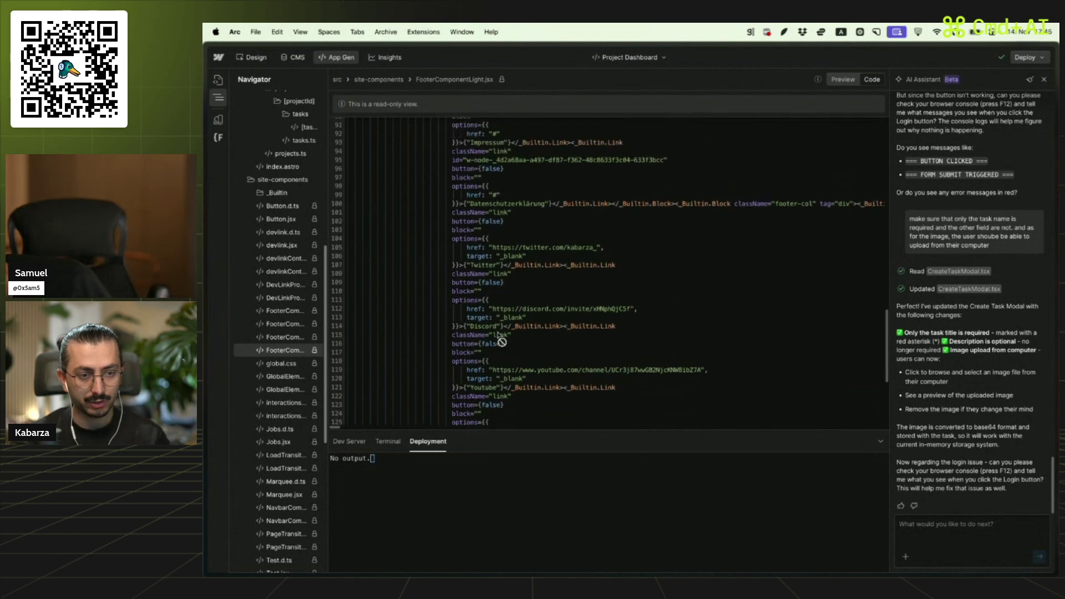
- View the footer on the live portfolio site for comparison, and return to the app's code
mouse_move(205, 255)
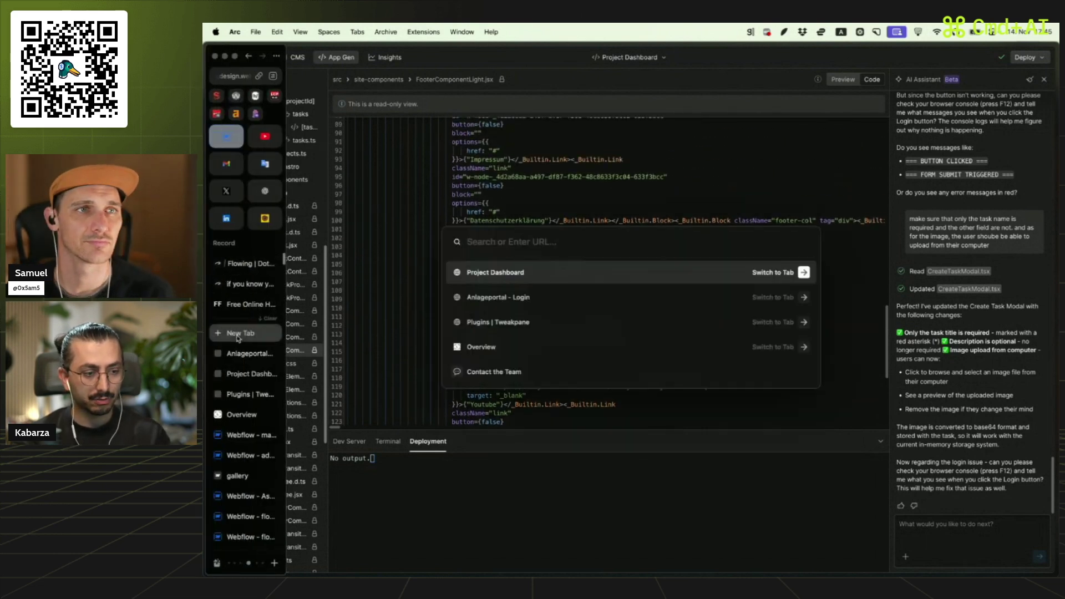
left_click(238, 336)
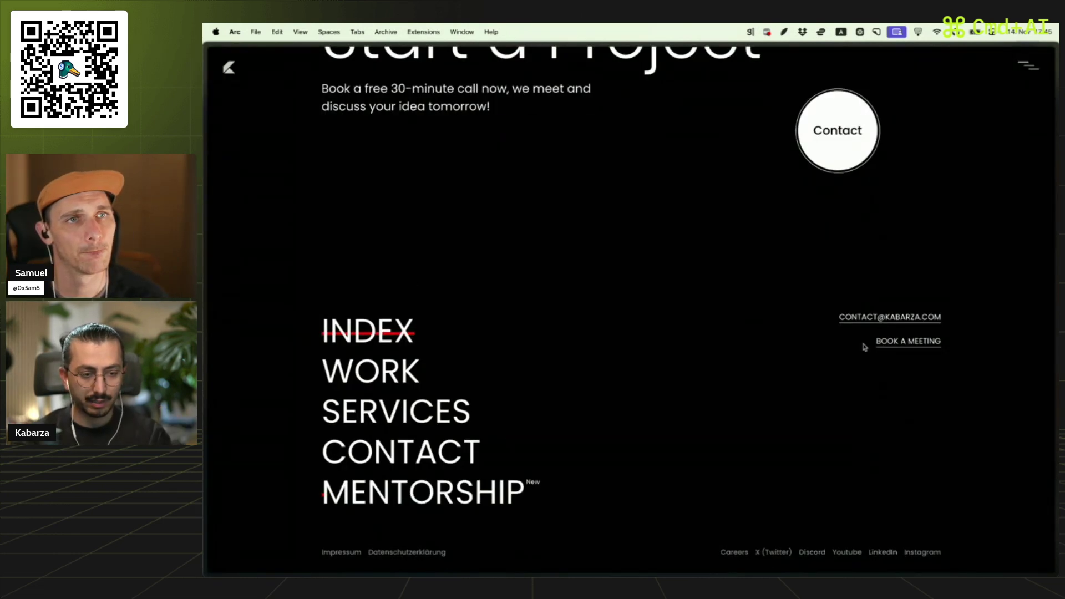
key("ctrl+Tab")
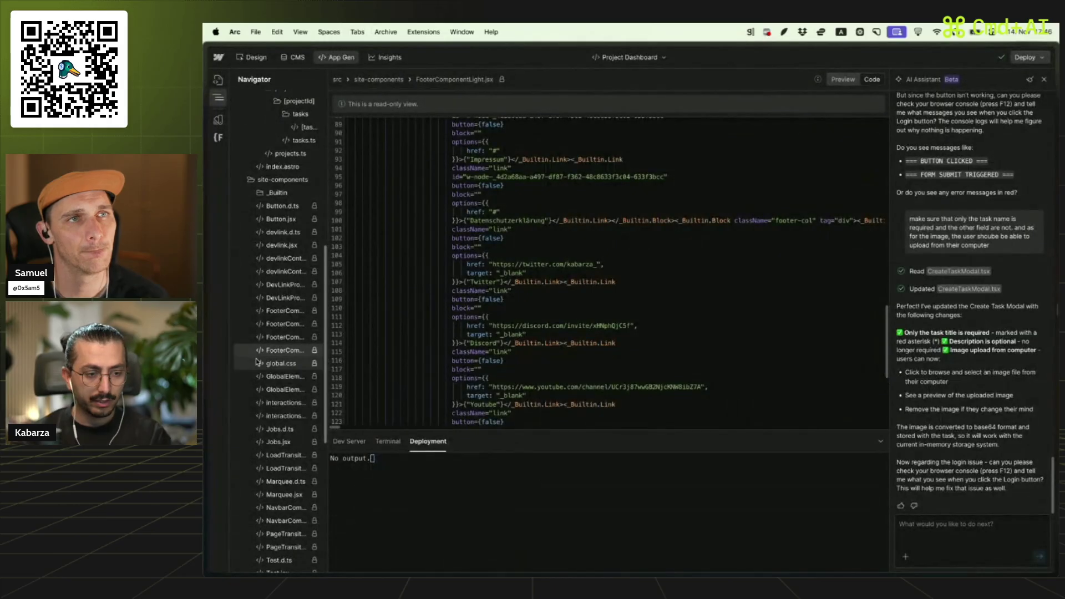
- Examine the beginning of the FooterComponentLight.jsx code and the remaining files in the project tree
scroll(568, 331, "up", 4)
scroll(570, 334, "up", 10)
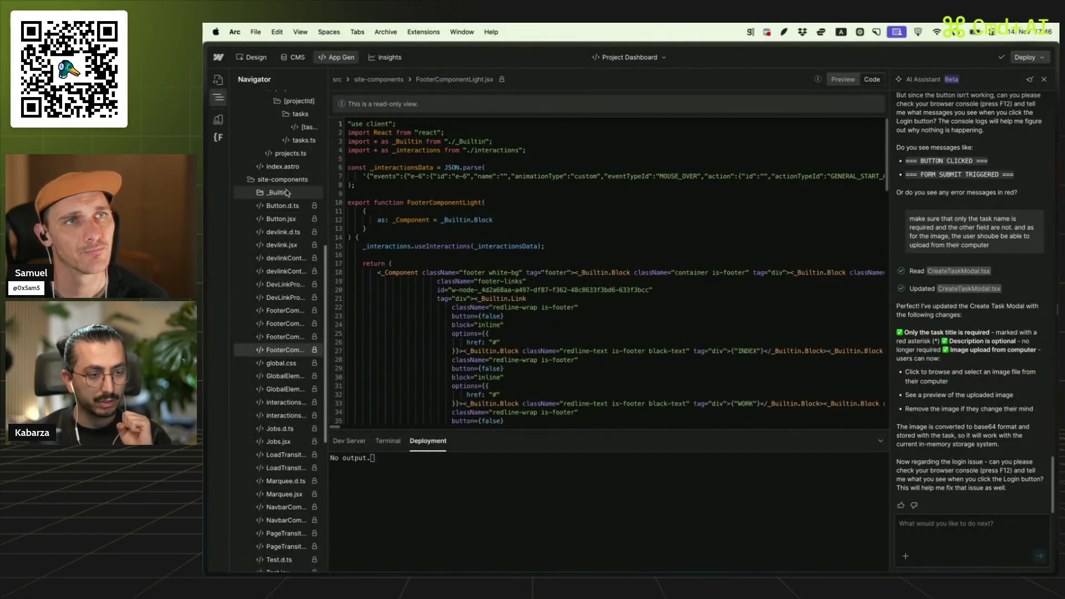
scroll(285, 312, "down", 5)
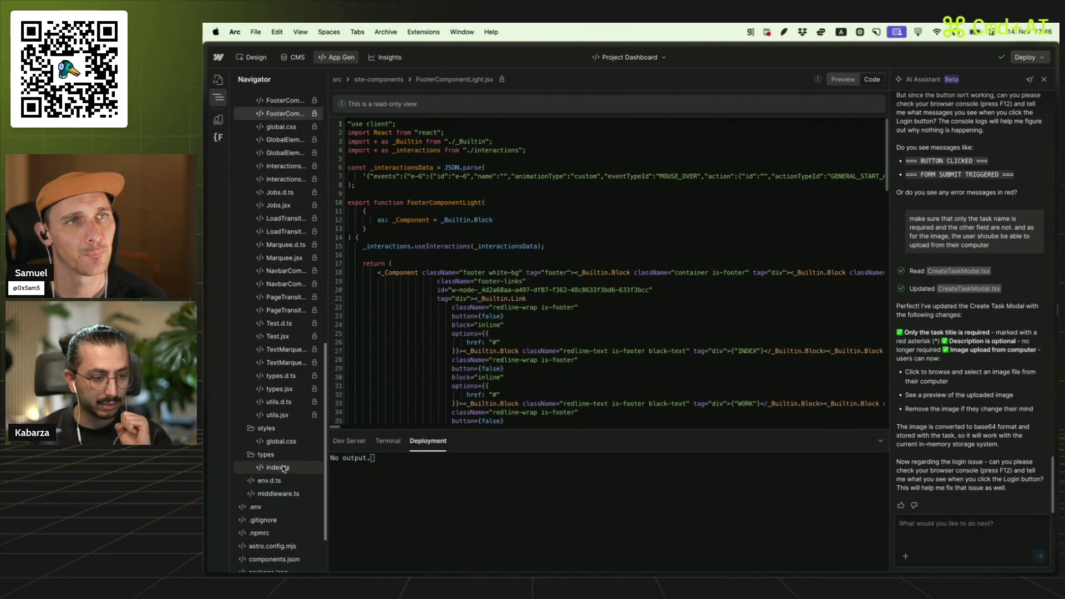
scroll(284, 469, "down", 2)
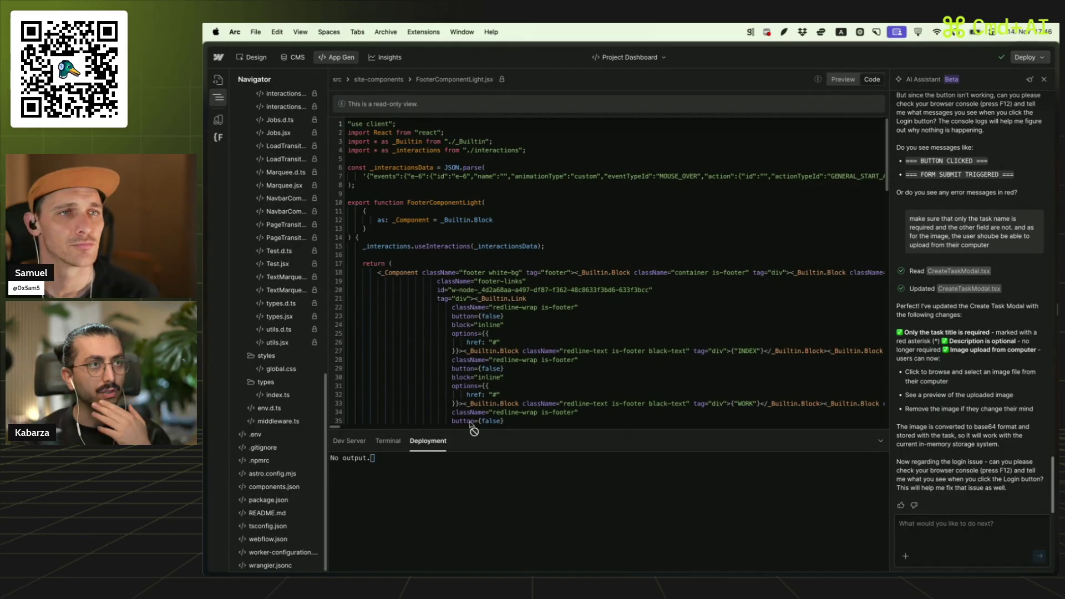
- Switch to the Anlageportal site and fill in the demo account's e-mail on the login form
scroll(286, 413, "up", 5)
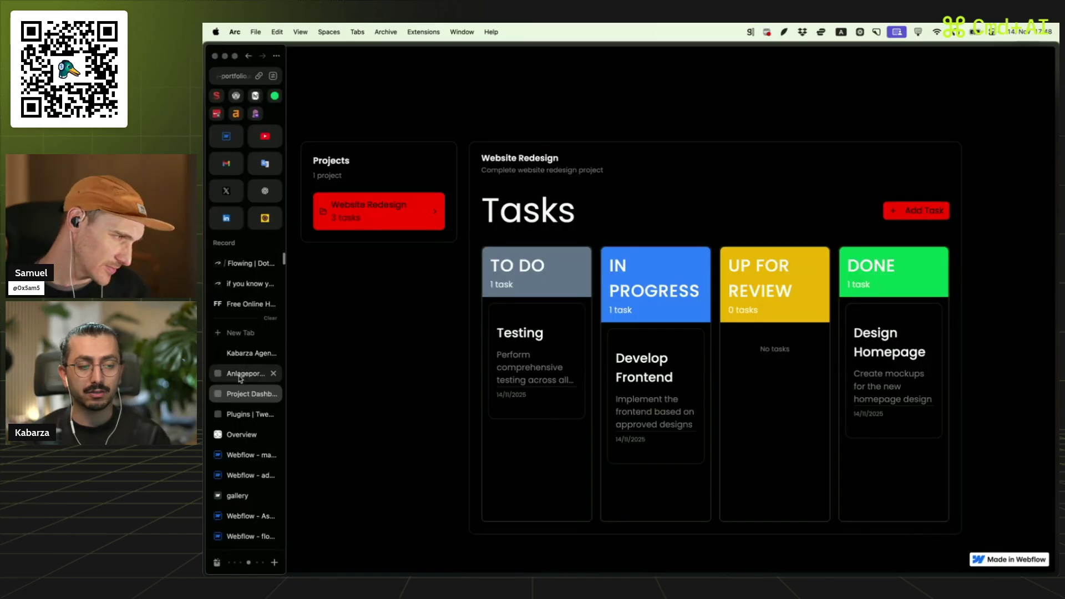
left_click(246, 374)
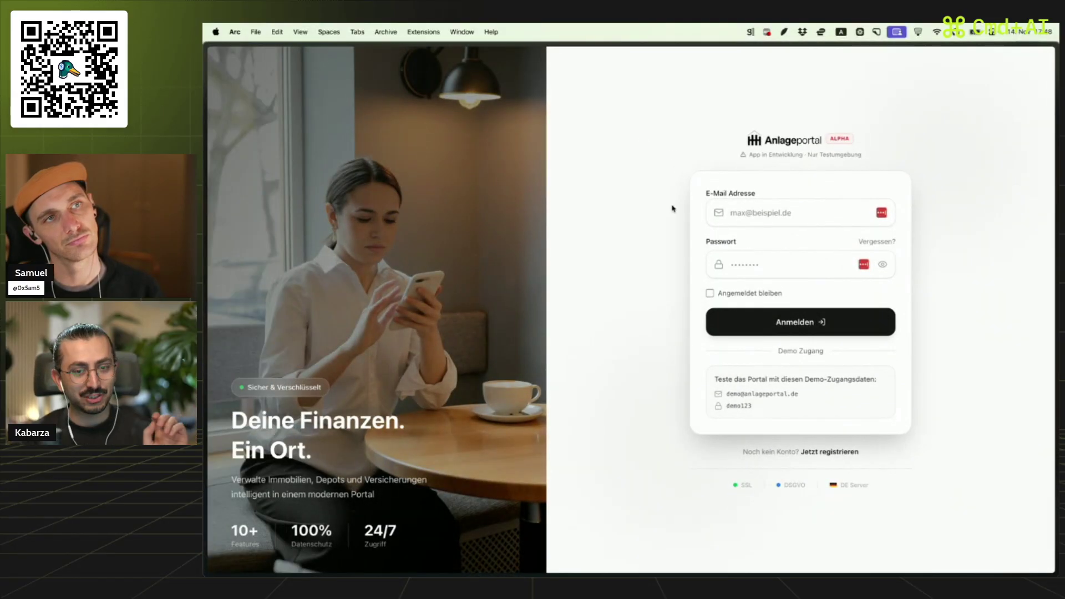
left_click_drag(727, 394, 817, 396)
key("super+c")
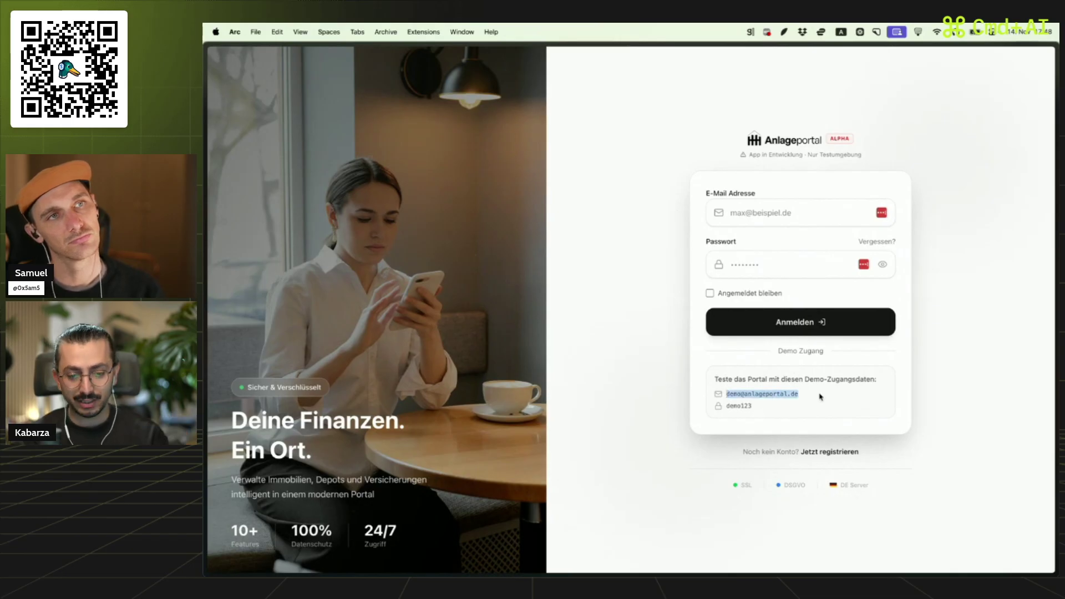
left_click(776, 214)
key("super+v")
- Copy the demo account's password into the password field and sign in to the portal
left_click_drag(727, 403, 744, 405)
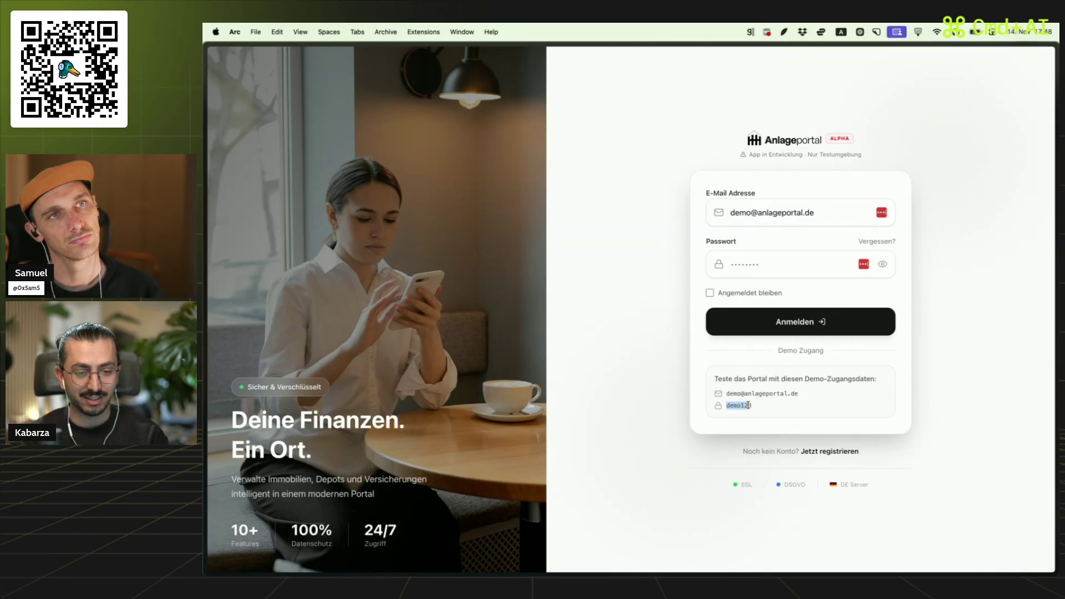
left_click(787, 265)
key("super+v")
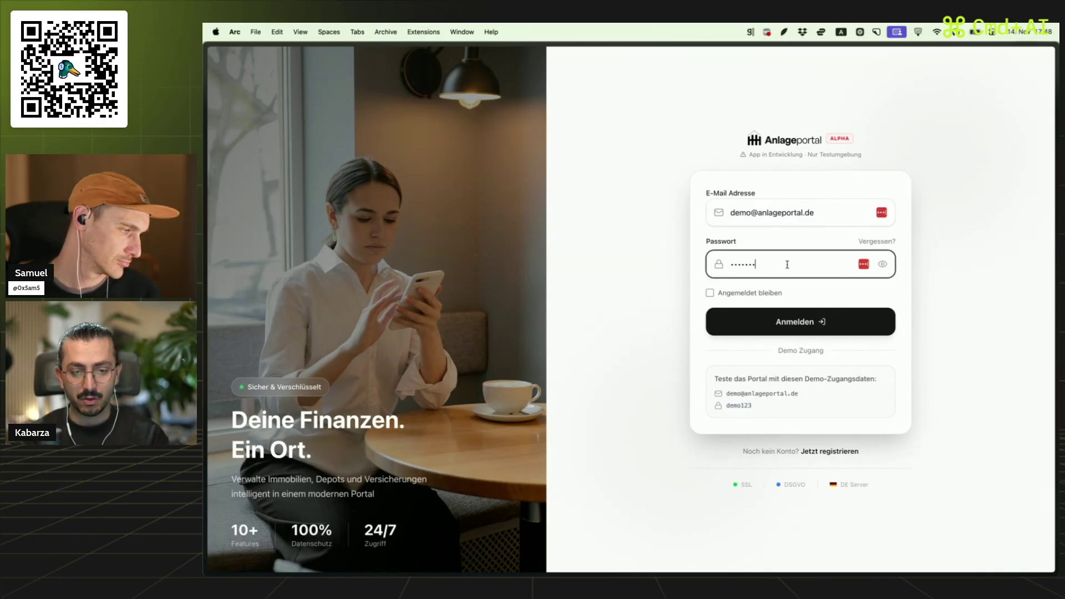
left_click(761, 322)
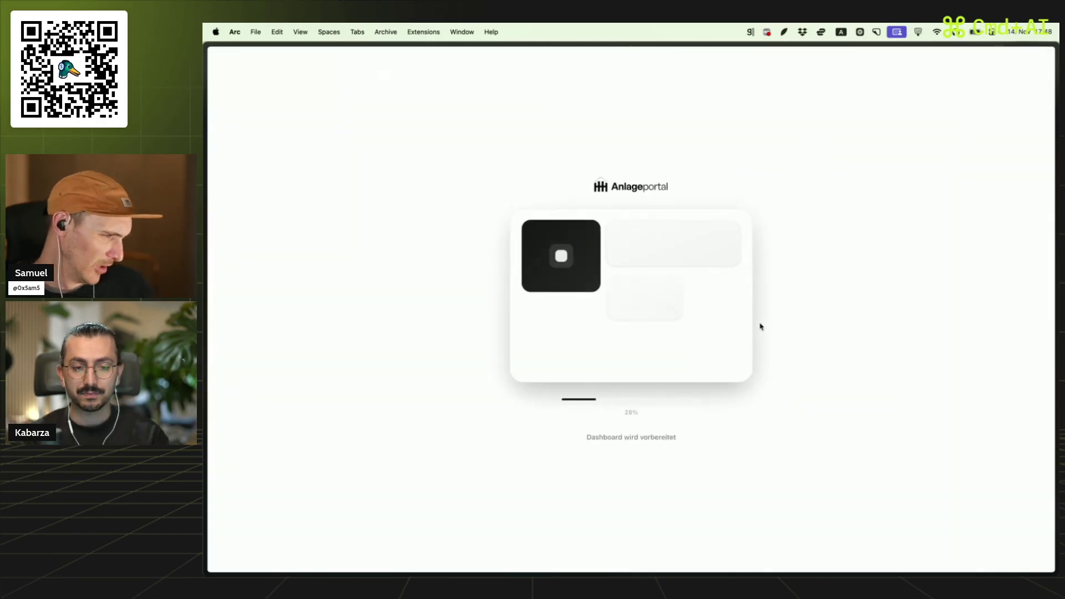
left_click(946, 136)
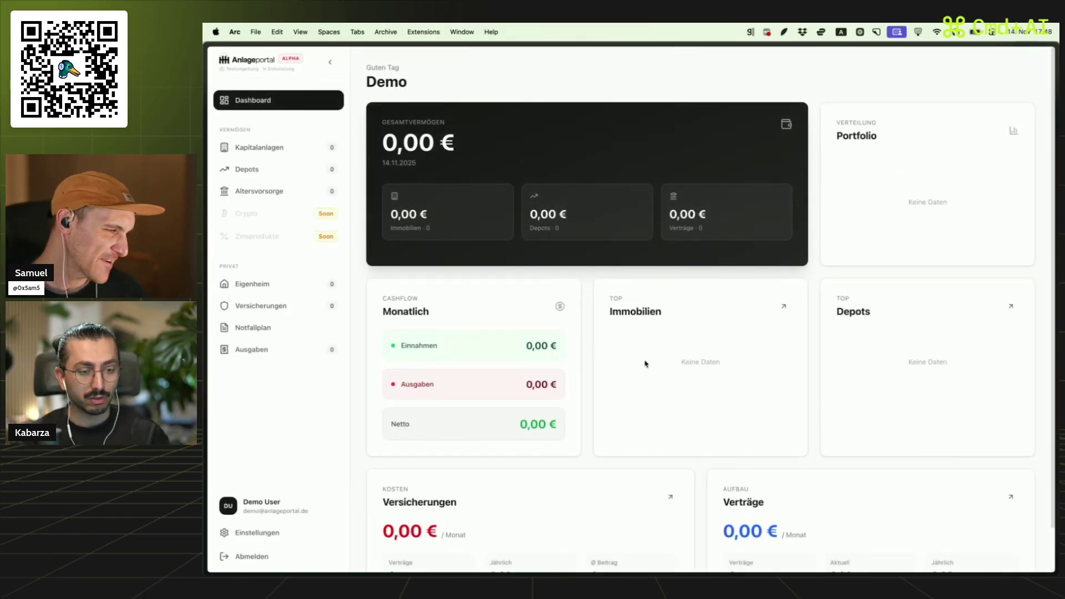
- Examine the portal's dashboard cards and the Kapitalanlagen, Depots and Altersvorsorge pages, then return to the dashboard
scroll(628, 396, "down", 2)
scroll(628, 396, "up", 2)
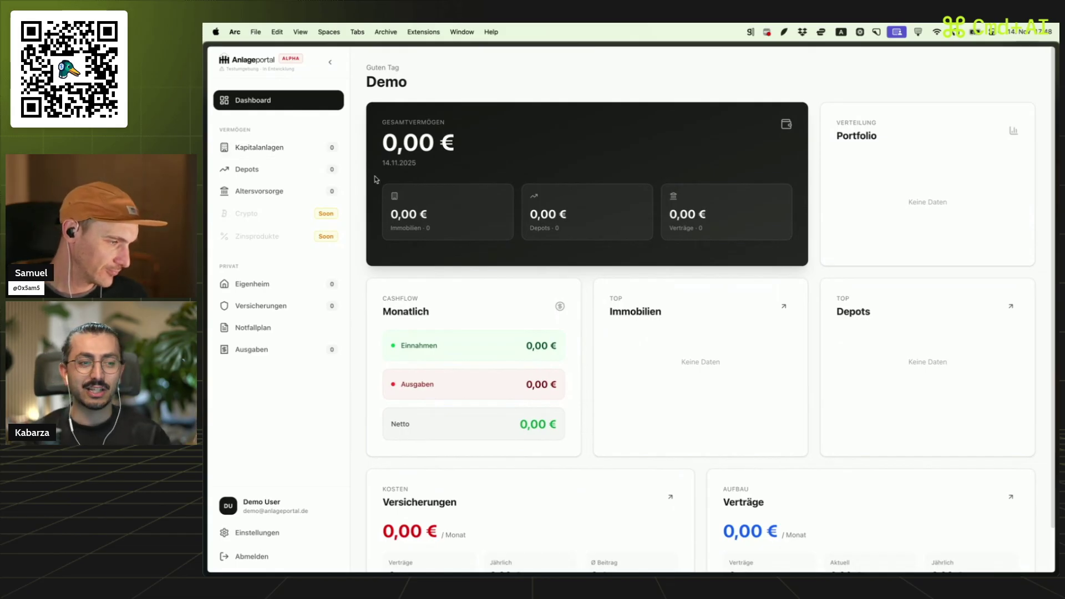
left_click(337, 149)
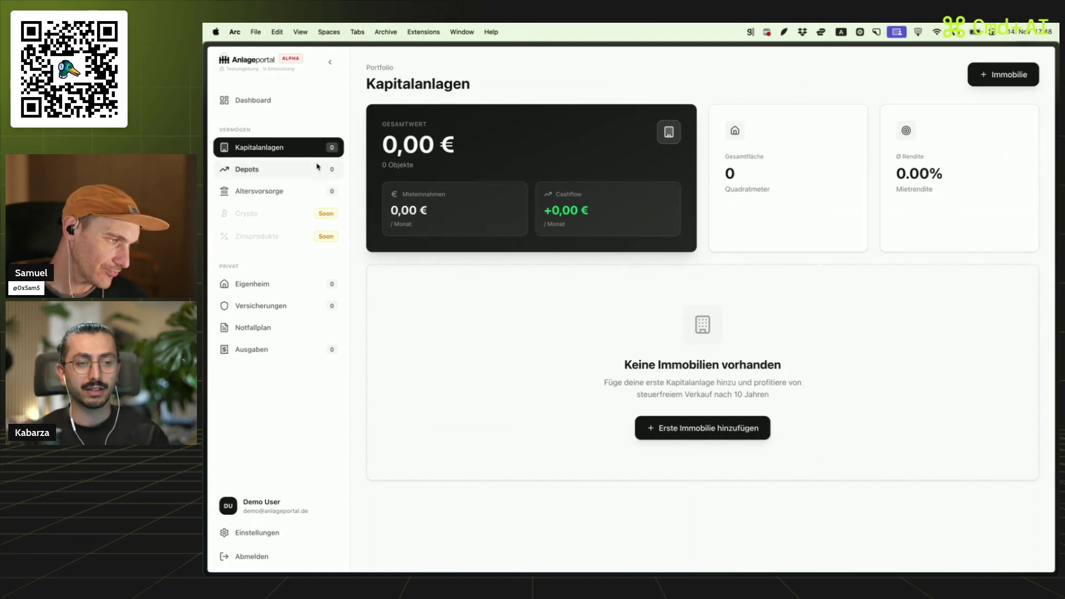
left_click(332, 169)
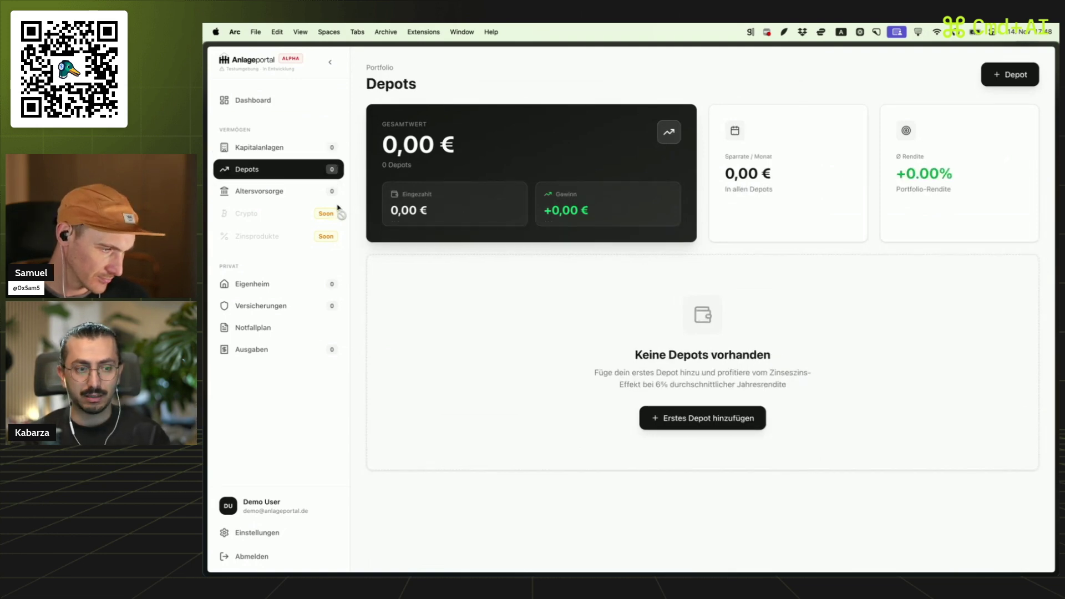
left_click(298, 194)
left_click(297, 170)
left_click(292, 149)
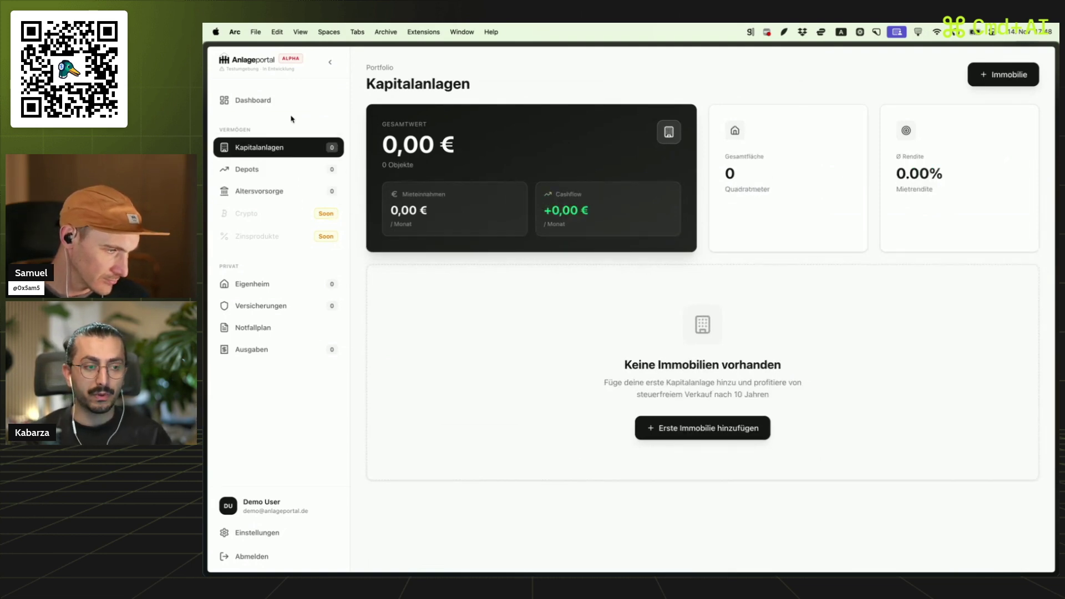
left_click(294, 103)
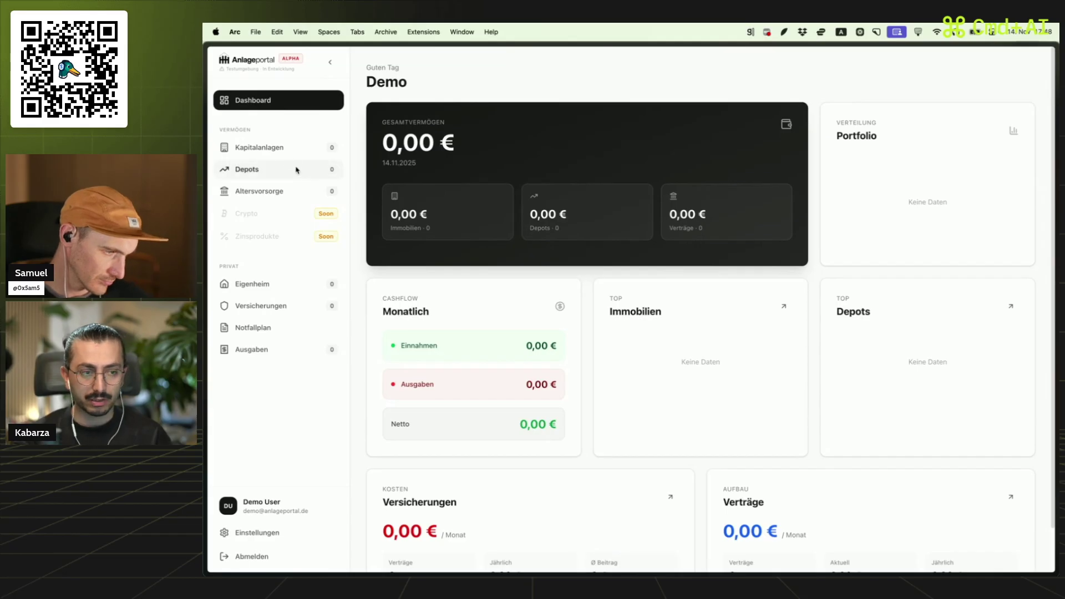
- Try the new property form under Kapitalanlagen with the purchase date 20.11.2025, and close it without adding the property
left_click(294, 148)
left_click(983, 83)
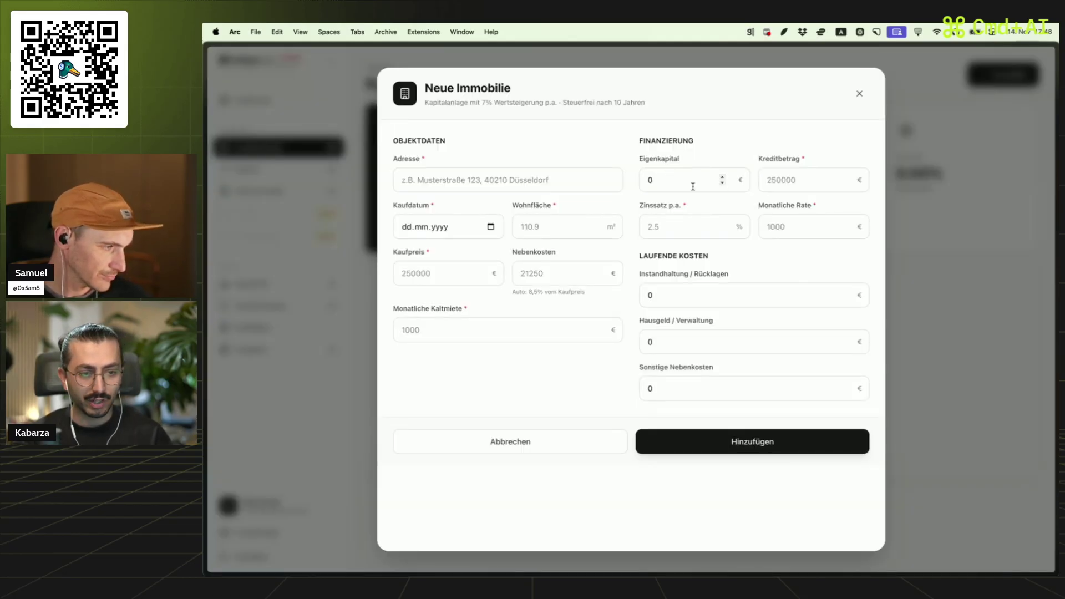
left_click(490, 226)
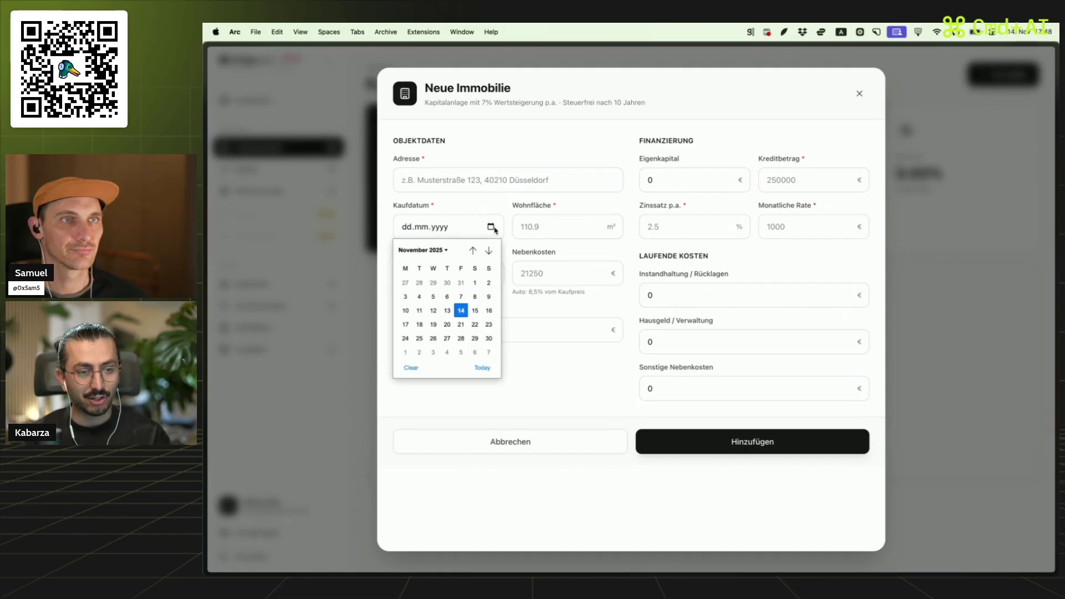
left_click(449, 325)
left_click(437, 284)
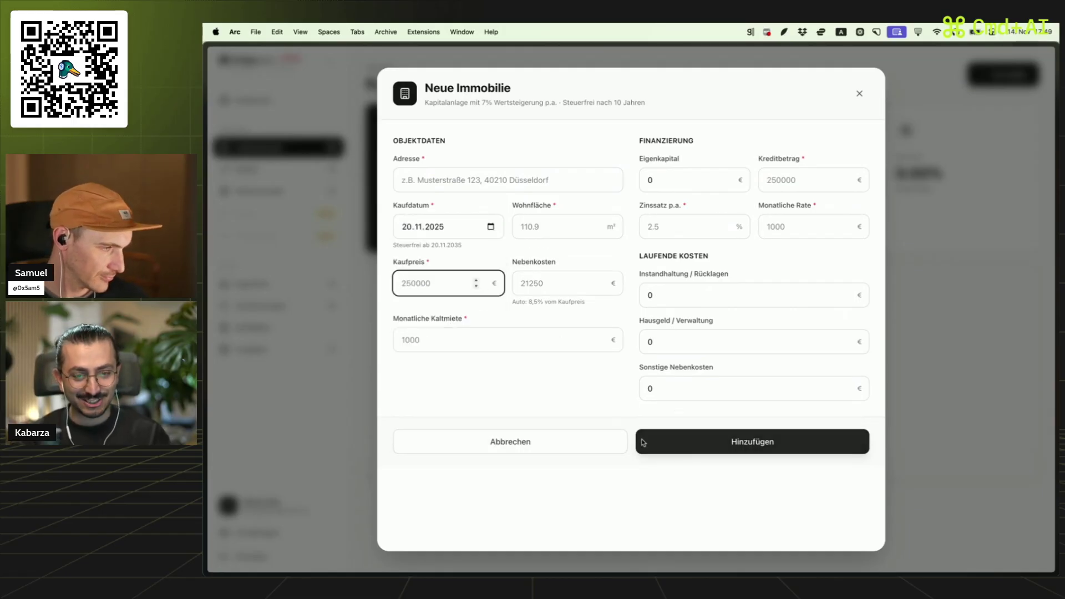
left_click(860, 93)
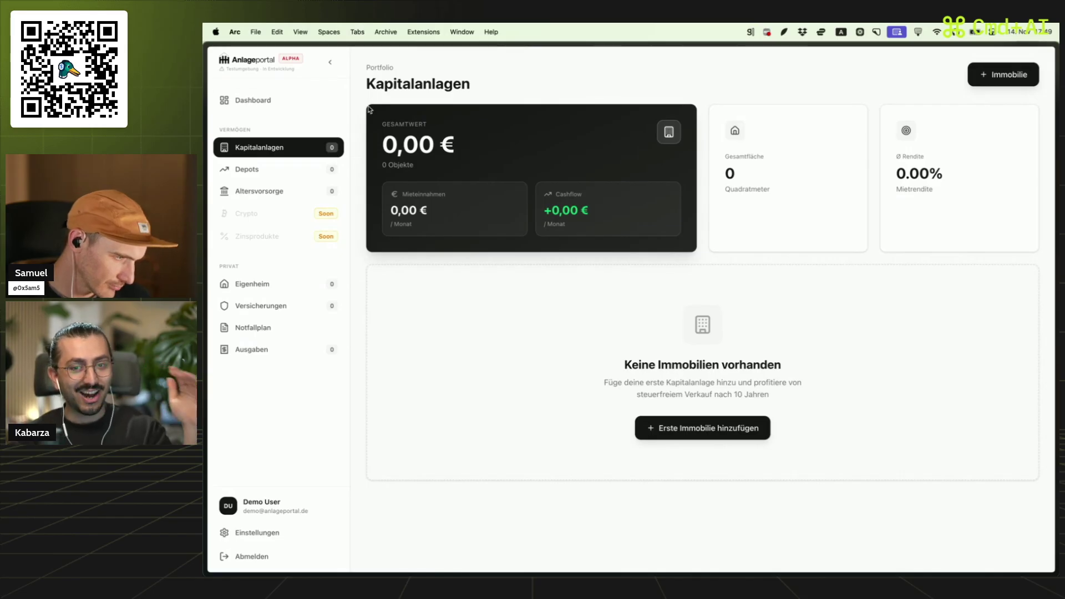
- Open the Einstellungen page and test collapsing and expanding the portal's sidebar several times, leaving it expanded
key("super+comma")
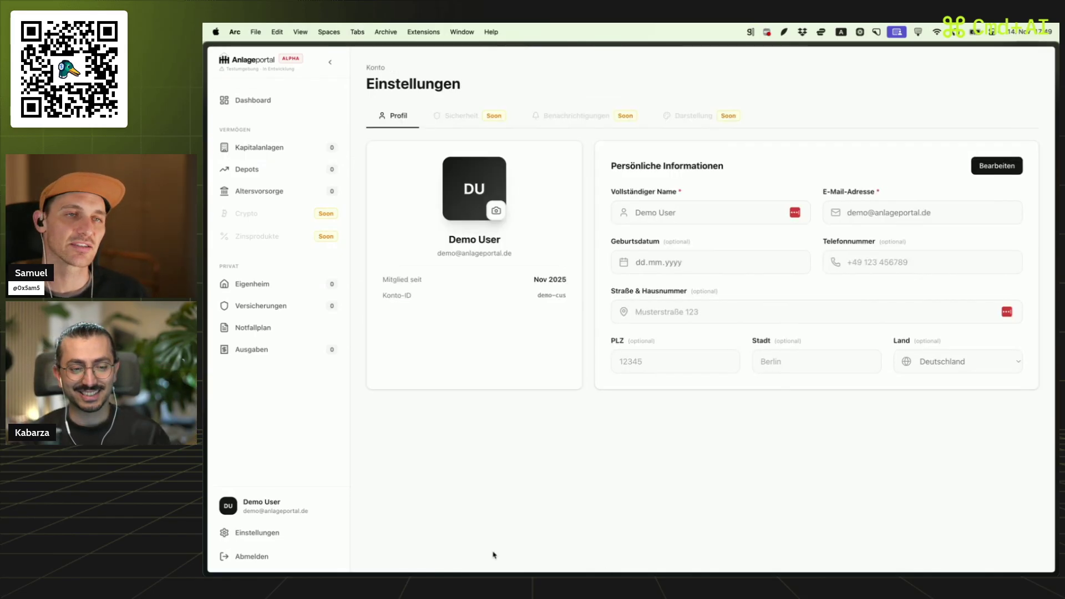
left_click(330, 62)
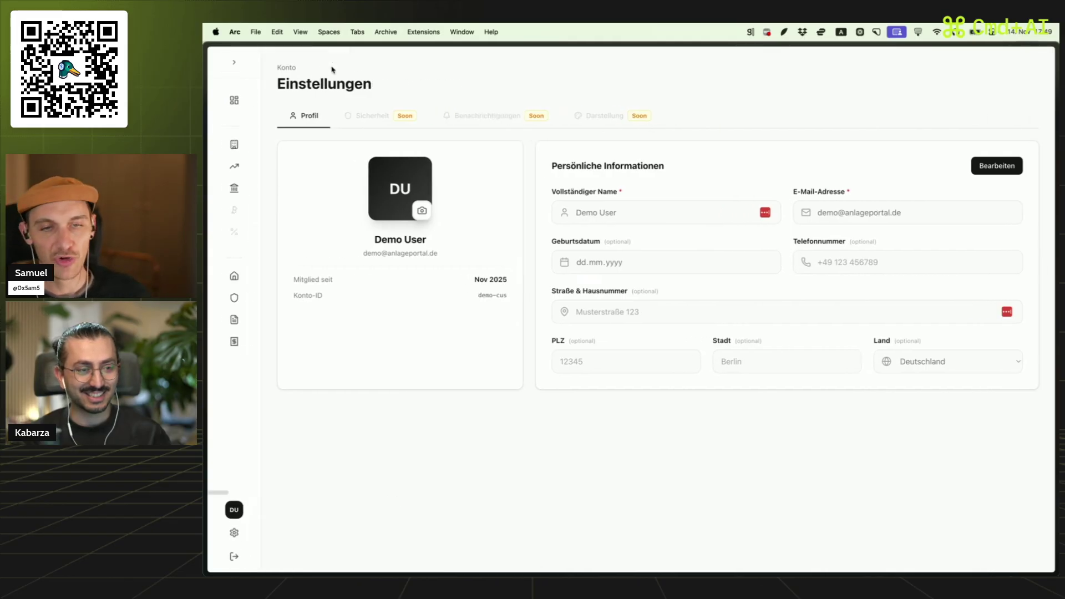
left_click(230, 66)
left_click(330, 62)
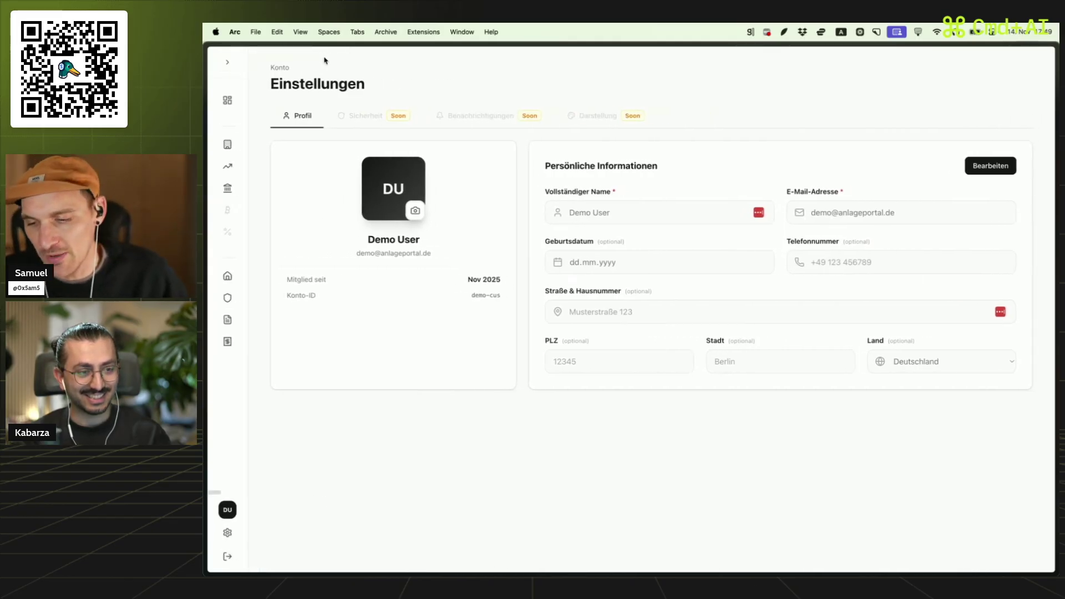
left_click(226, 67)
left_click(330, 61)
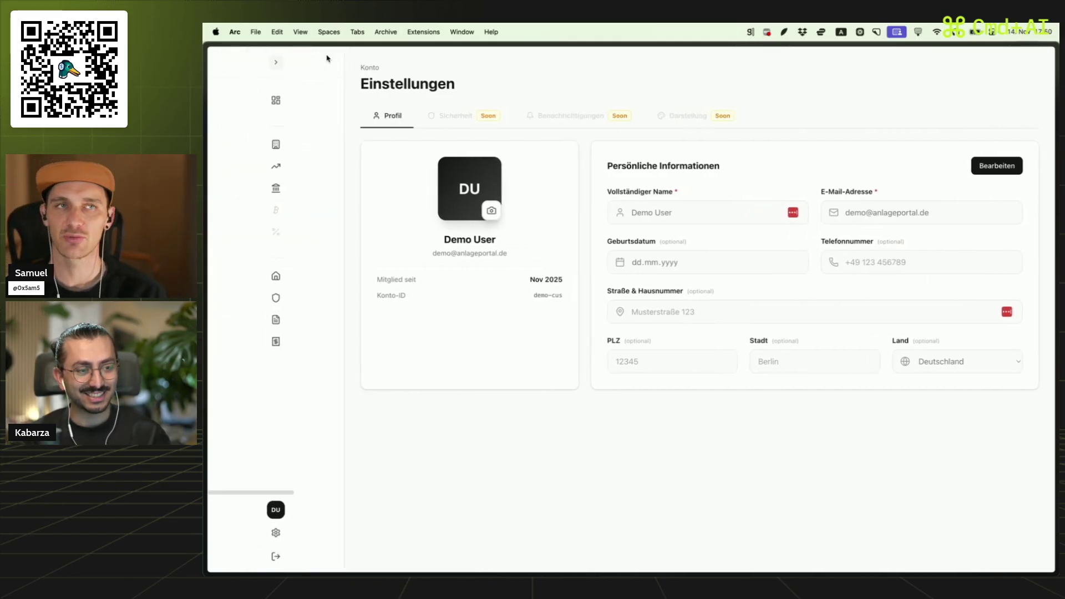
left_click(228, 67)
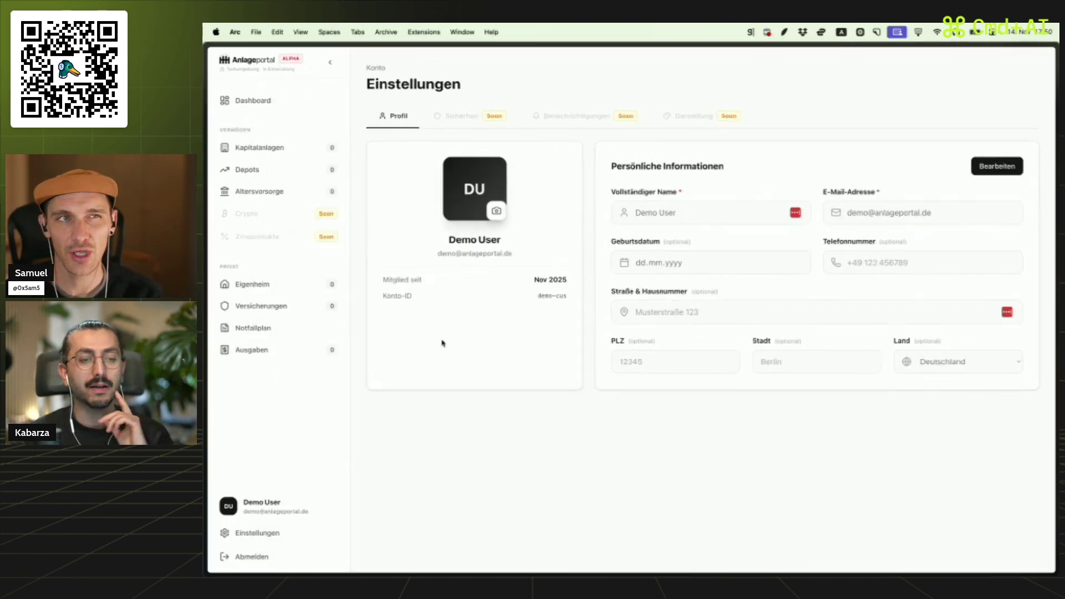
- Look through all available portal sections from Kapitalanlagen to Ausgaben, and return to the Einstellungen page
left_click(261, 148)
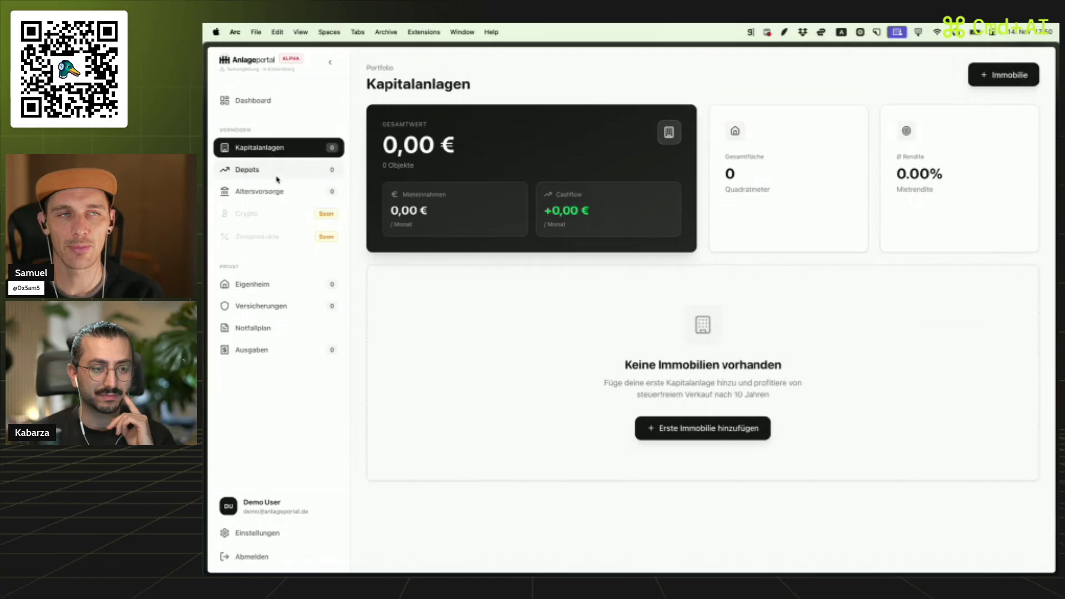
left_click(277, 171)
left_click(277, 192)
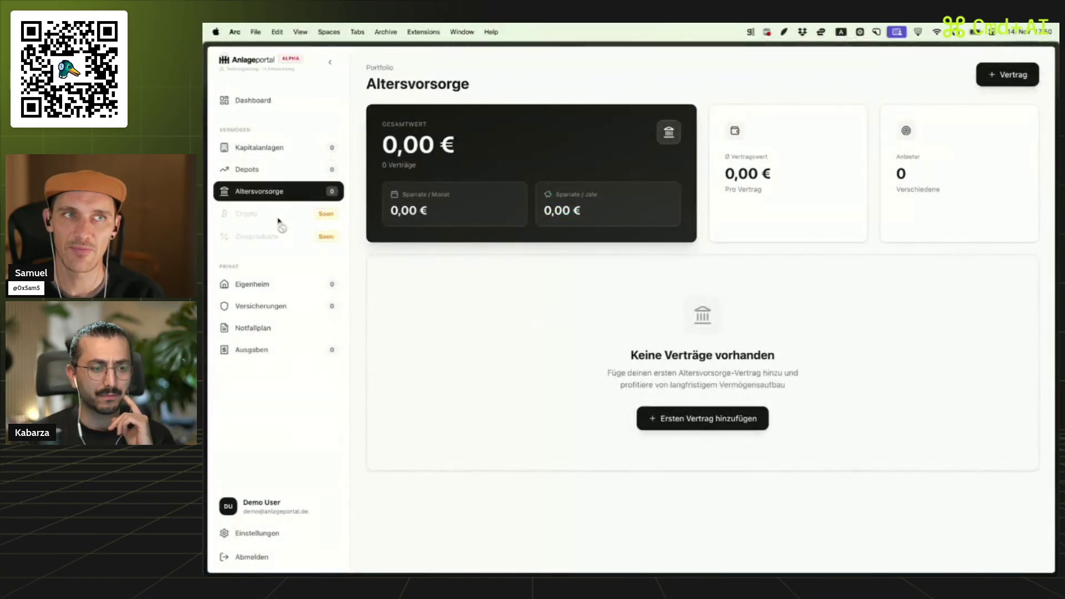
left_click(273, 284)
left_click(272, 306)
left_click(271, 329)
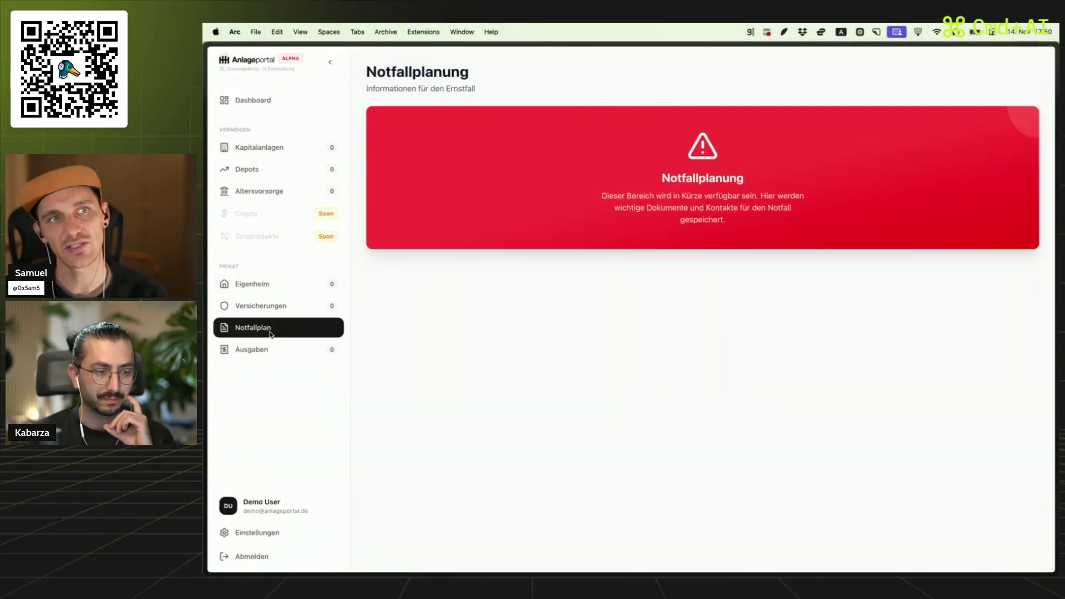
left_click(269, 349)
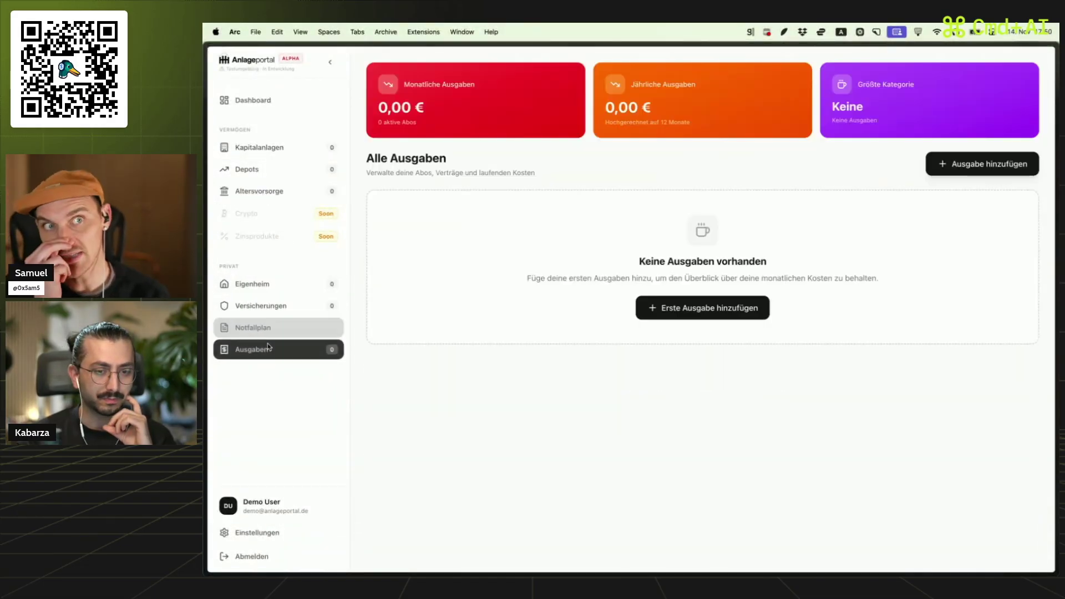
left_click(261, 537)
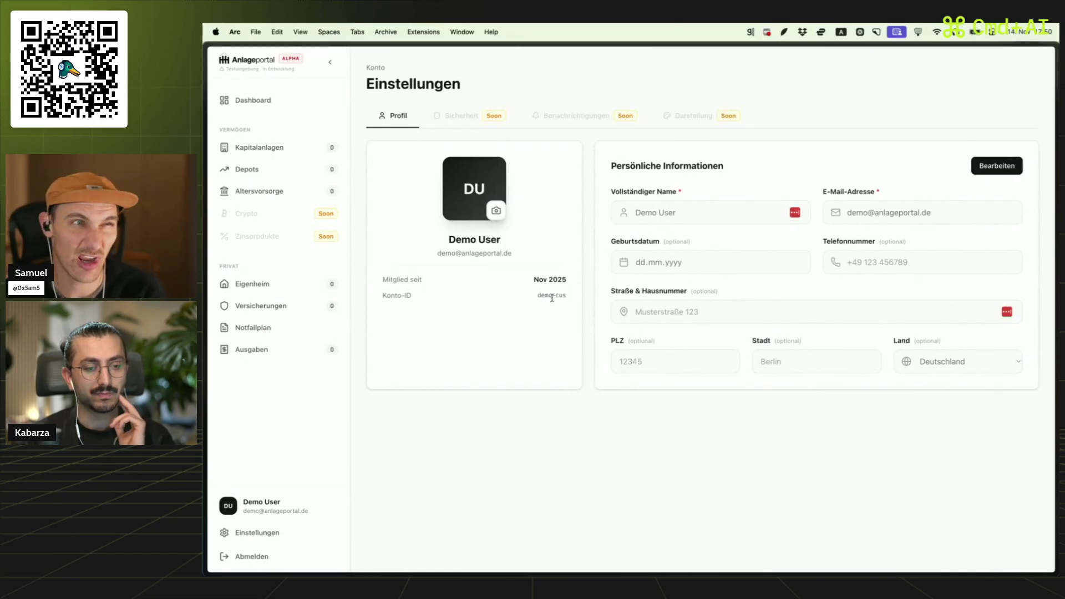
- View the portal's private sections again: Eigenheim, Versicherungen, Notfallplan and Ausgaben
left_click(272, 283)
left_click(256, 304)
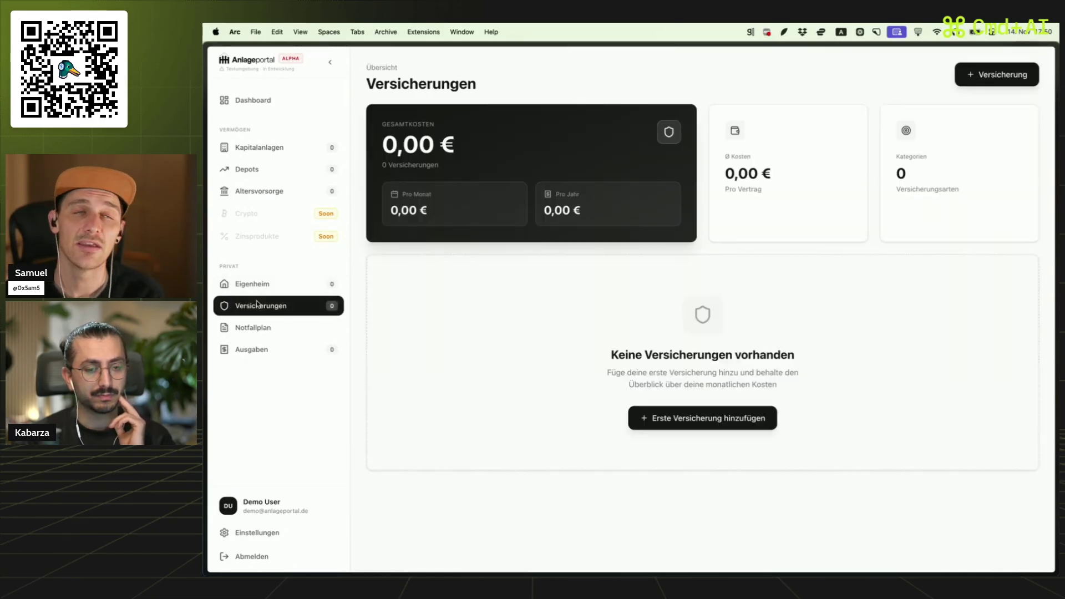
left_click(258, 327)
left_click(260, 348)
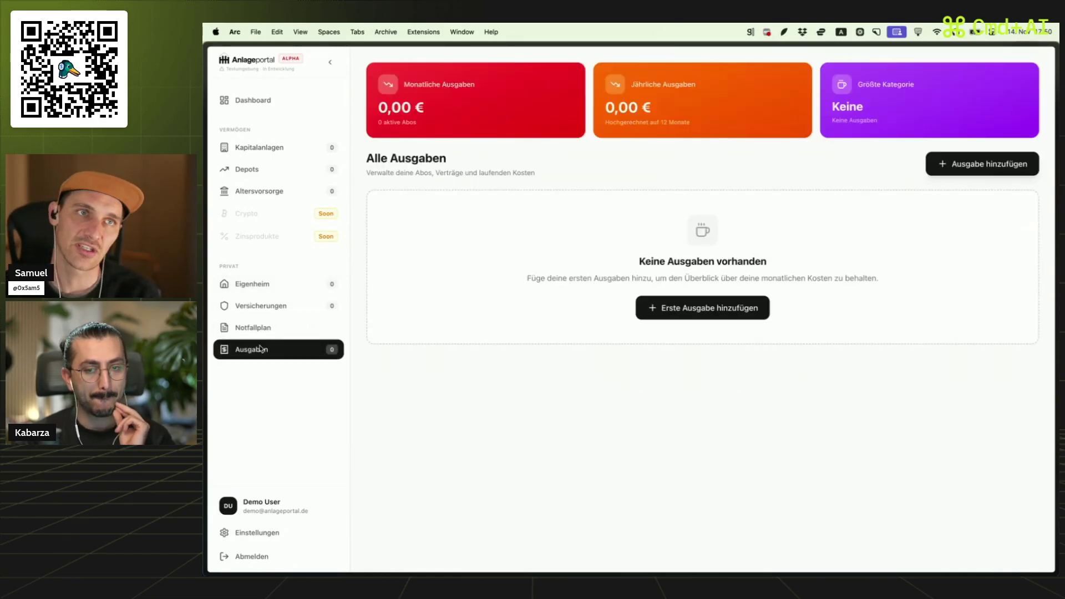
- Start a new expense with category Strom & Gas, billing cycle Jährlich and start date 12.11.2025
left_click(657, 314)
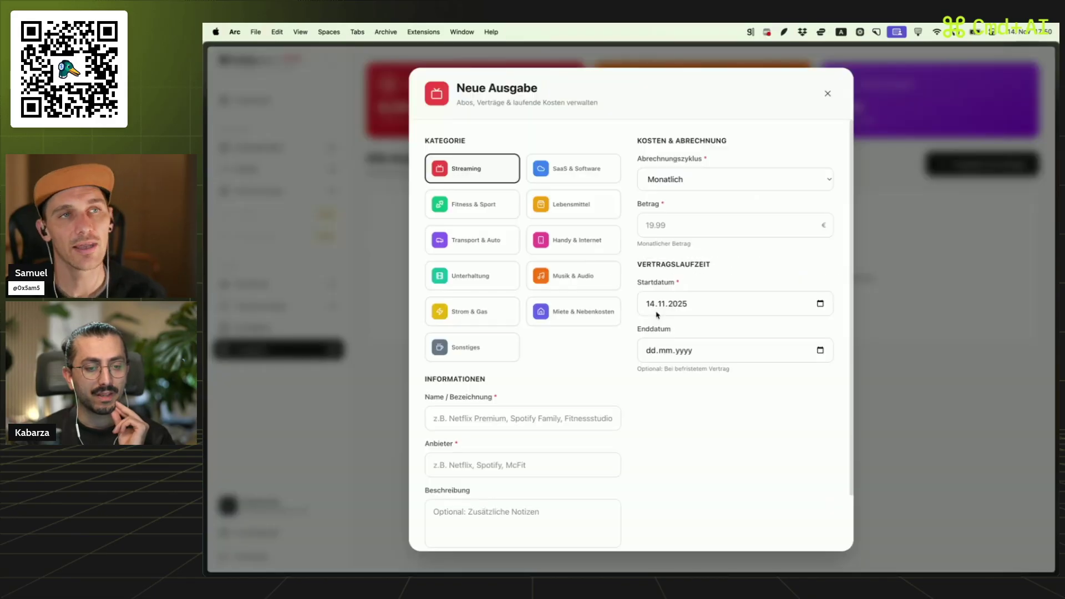
left_click(565, 169)
left_click(566, 214)
left_click(677, 189)
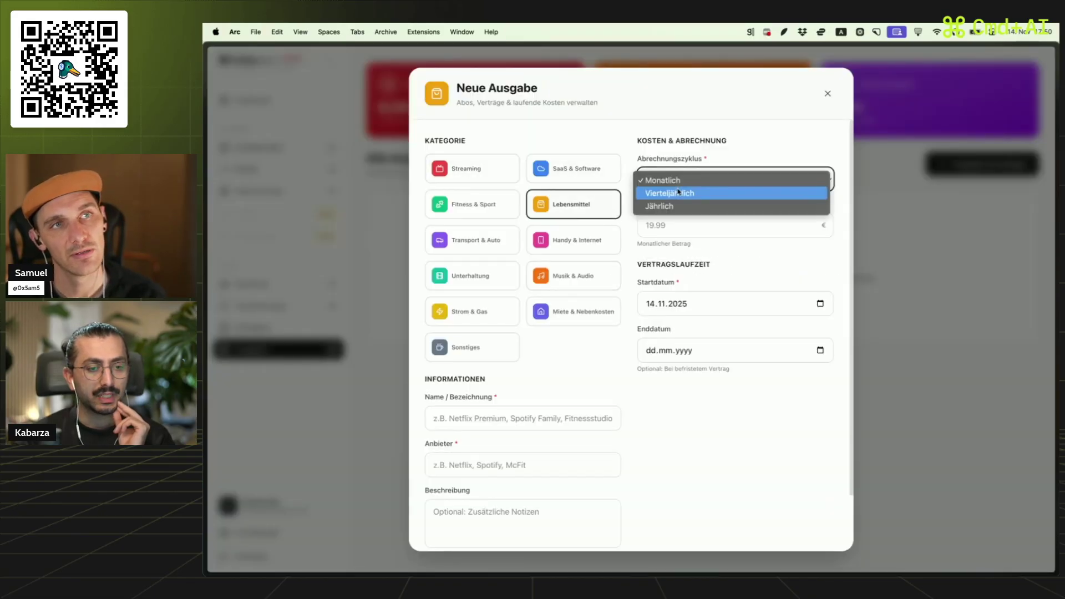
left_click(673, 206)
left_click(660, 306)
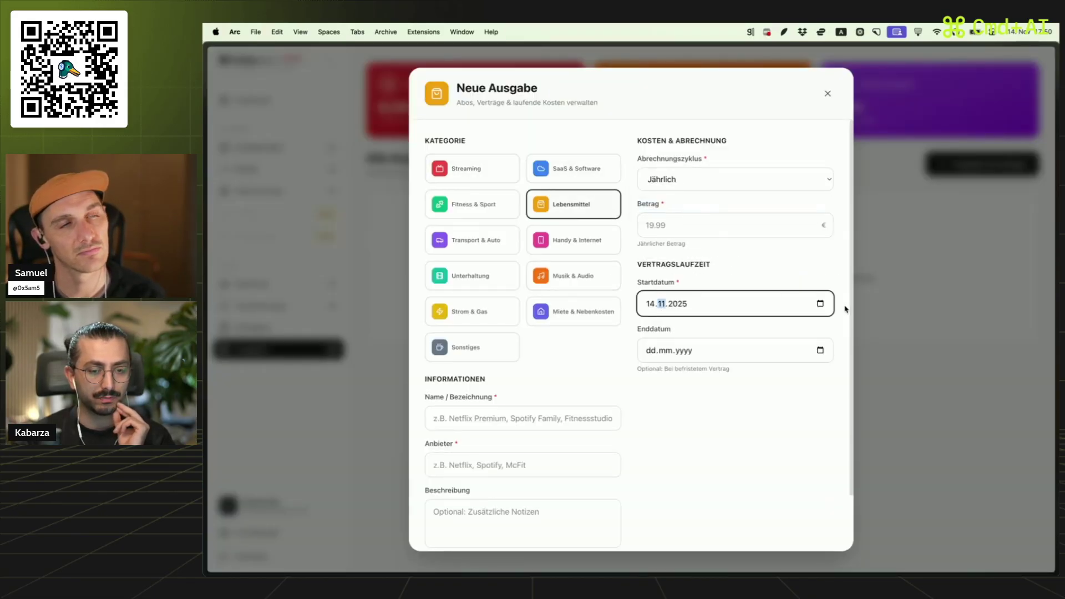
left_click(821, 304)
left_click(678, 388)
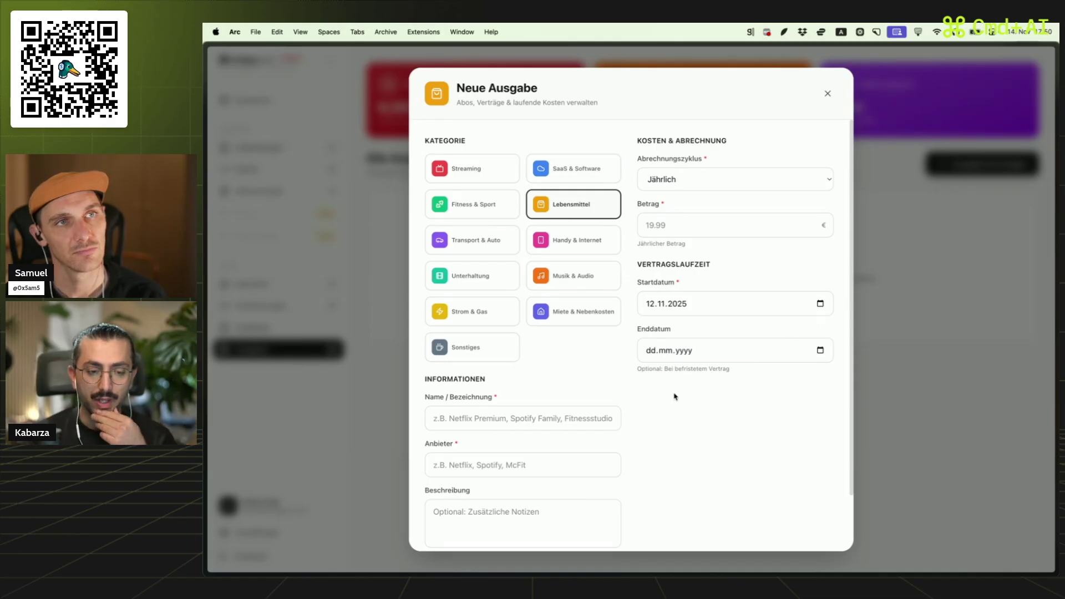
left_click(463, 304)
- Return to the Project Dashboard app in Webflow App Gen and show the preview of its login page
mouse_move(206, 300)
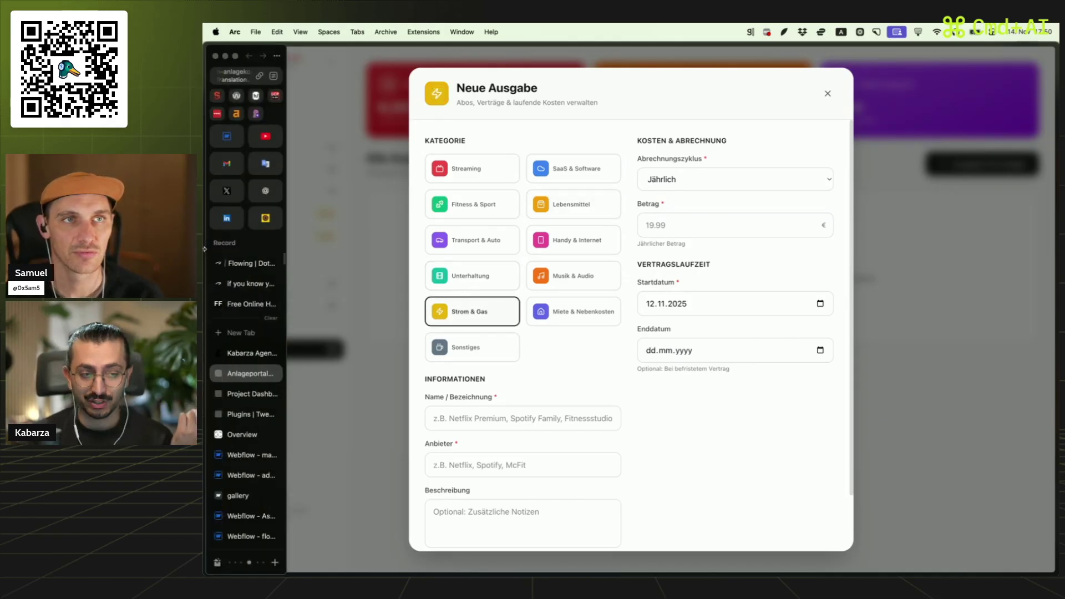
left_click(234, 140)
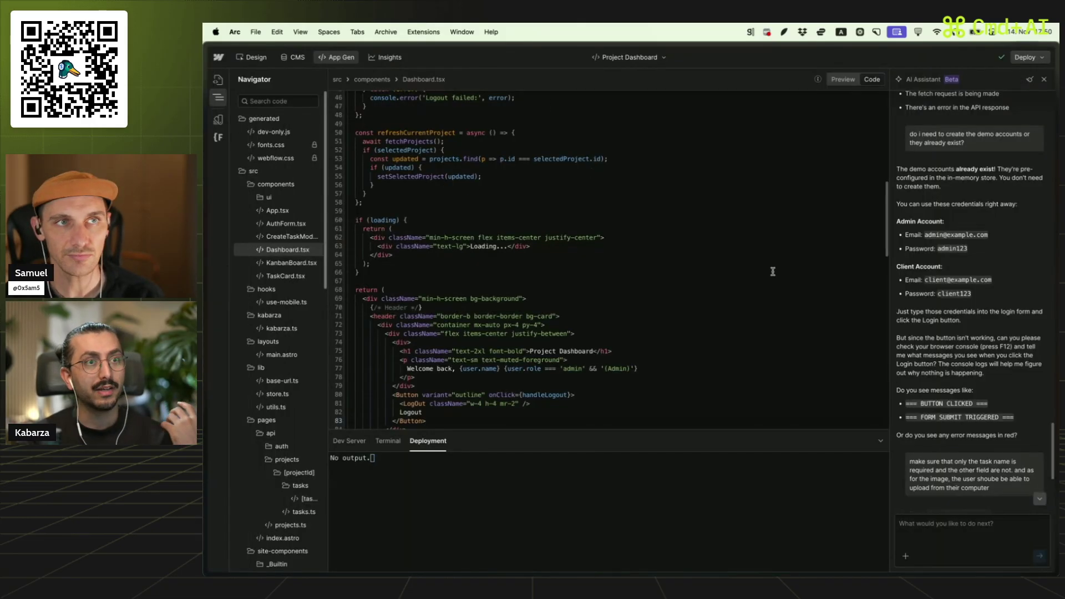
left_click(843, 79)
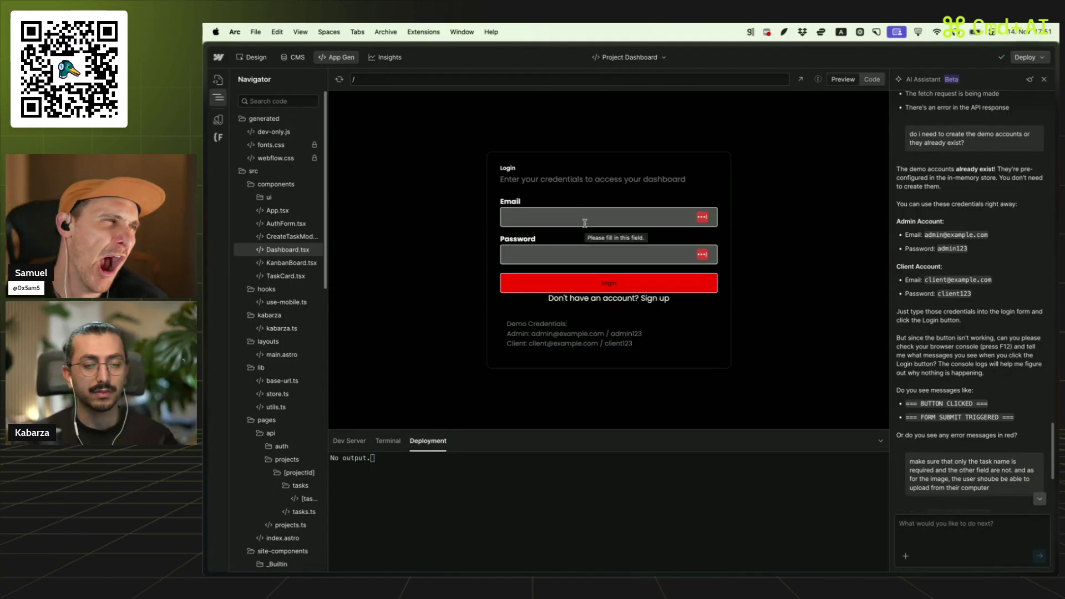
- Switch back to the Anlageportal, look through the new expense form and close it without adding the expense
key("ctrl+Tab")
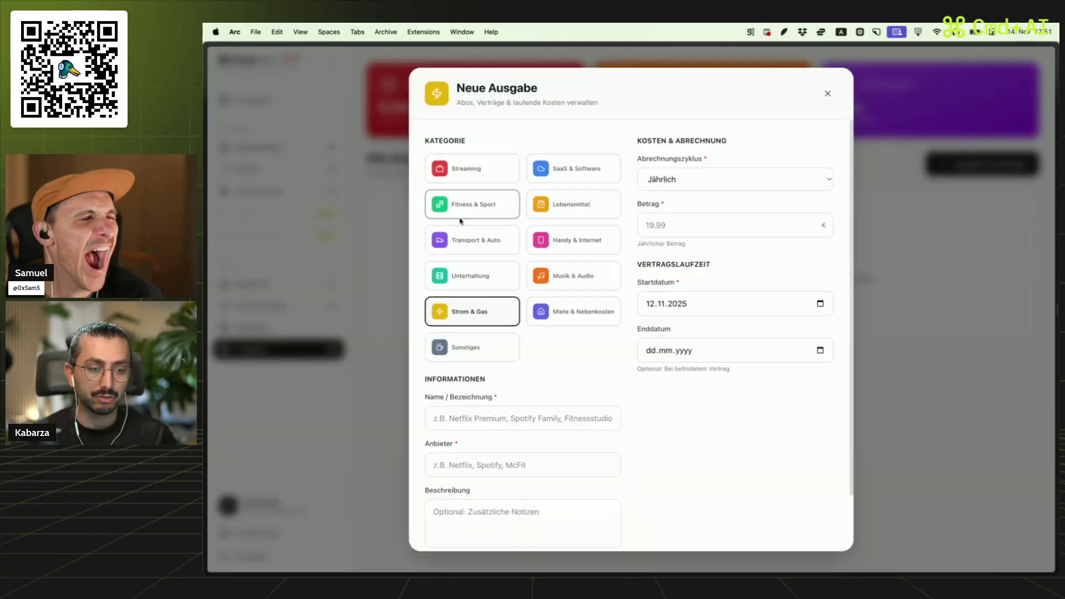
scroll(549, 394, "down", 3)
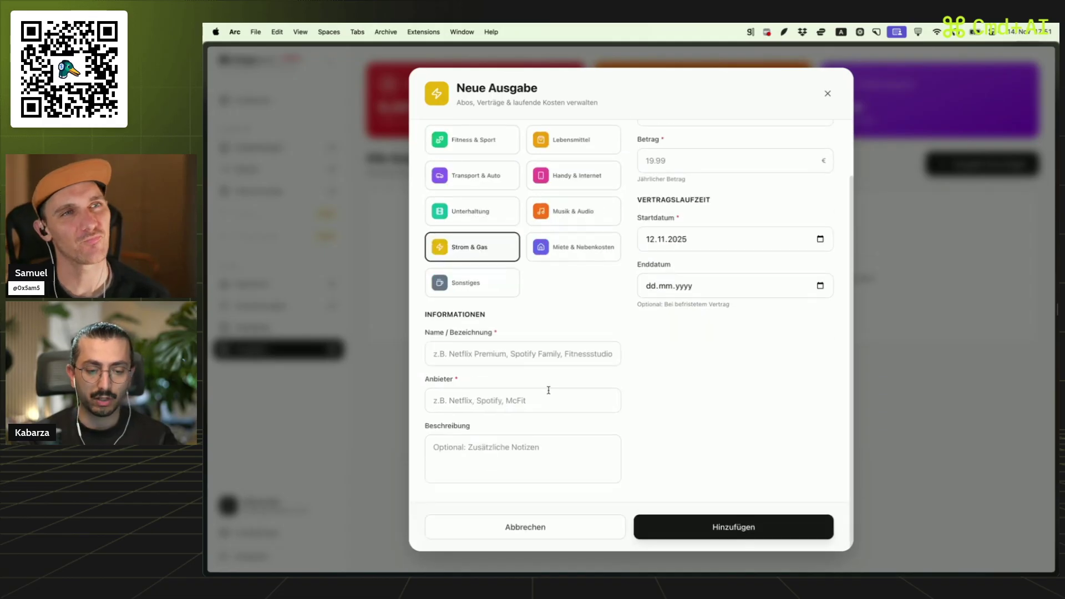
scroll(706, 317, "up", 3)
left_click(828, 95)
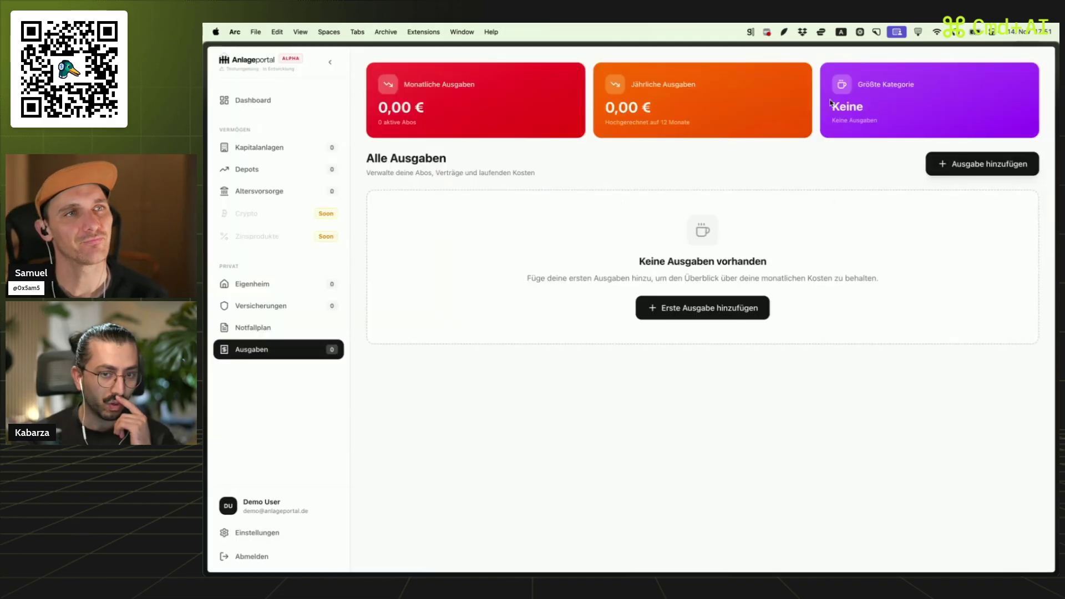
- View the Notfallplan section and open the form for adding a first insurance in Versicherungen
left_click(268, 329)
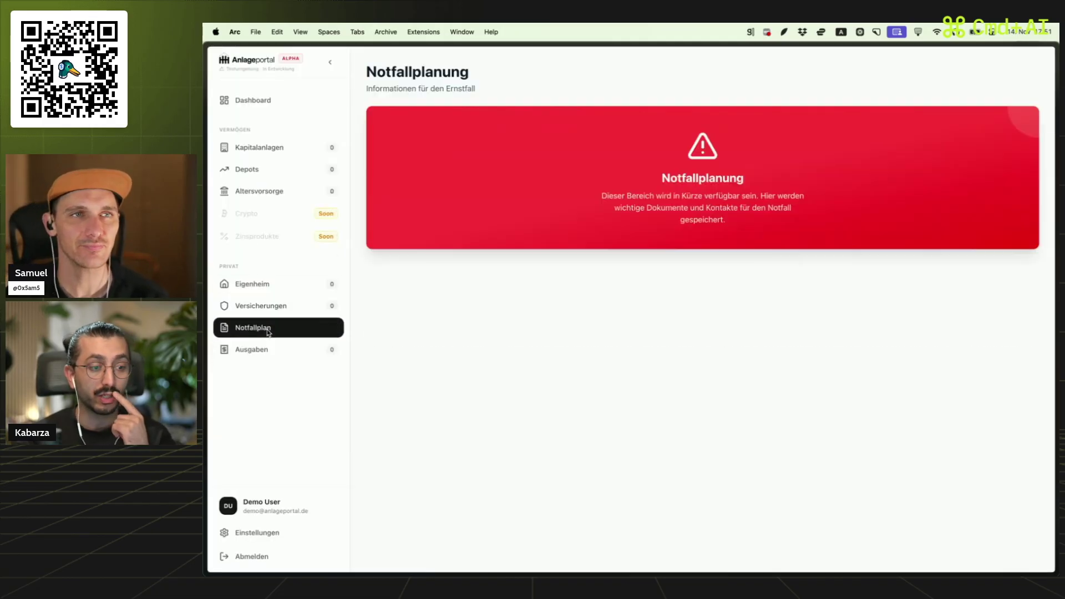
left_click(277, 309)
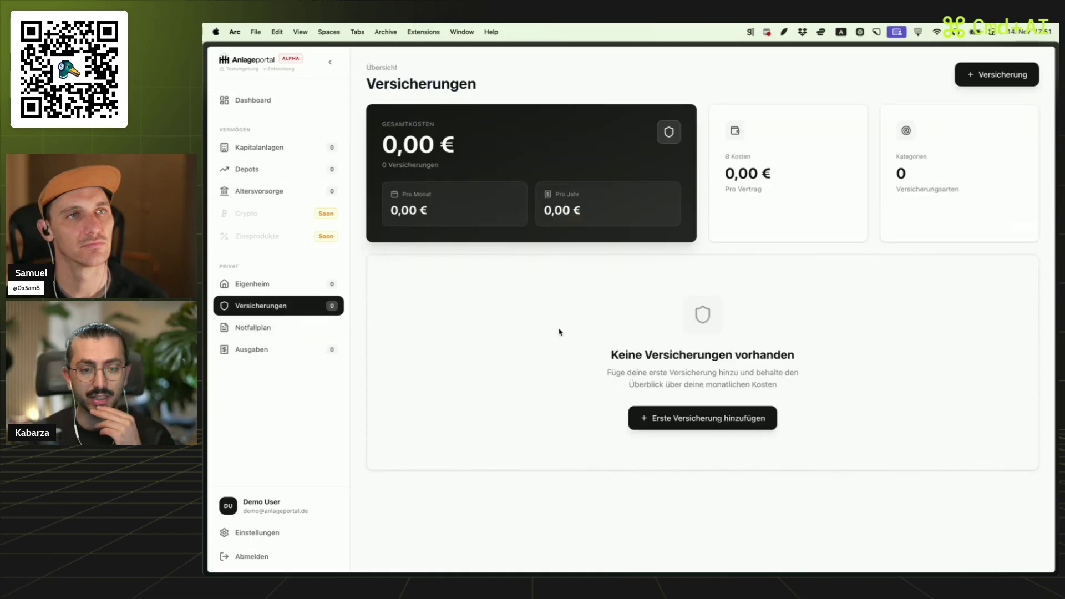
left_click(684, 418)
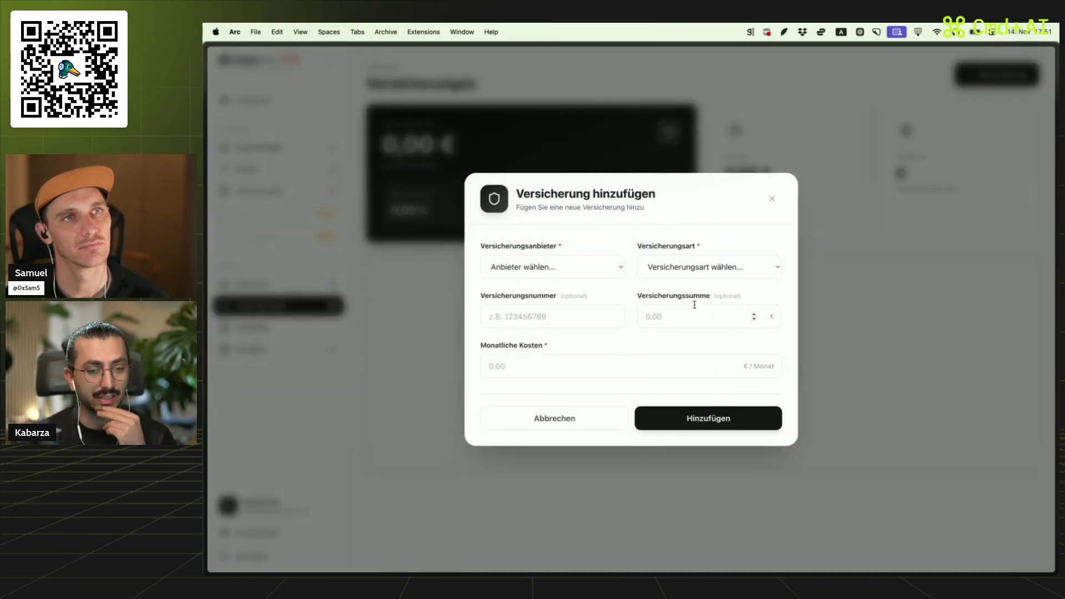